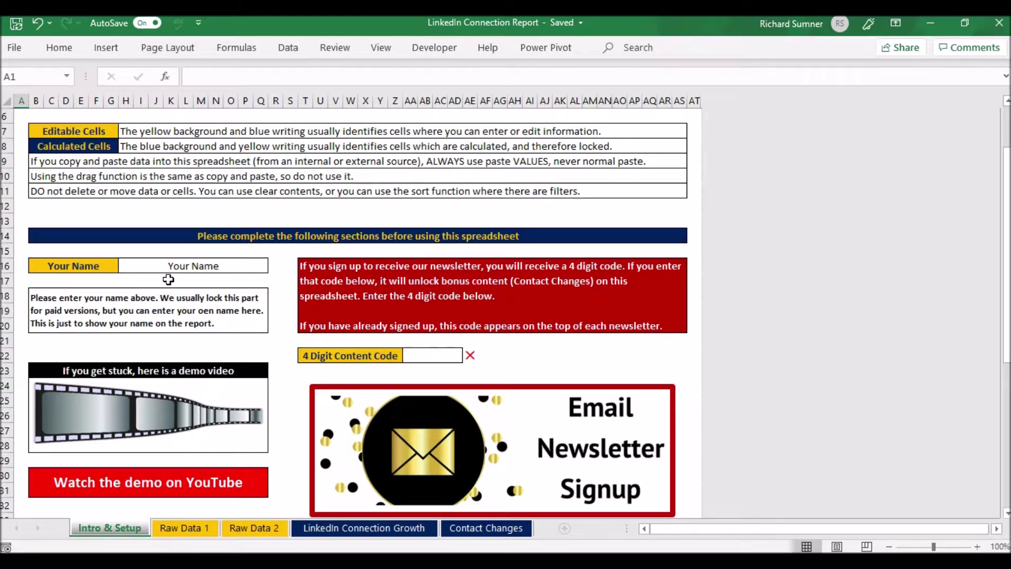
Step: Review the Intro & Setup notes, both raw data sheets, the LinkedIn Connection Growth report and the Contact Changes sheet
scroll(168, 280, "down", 2)
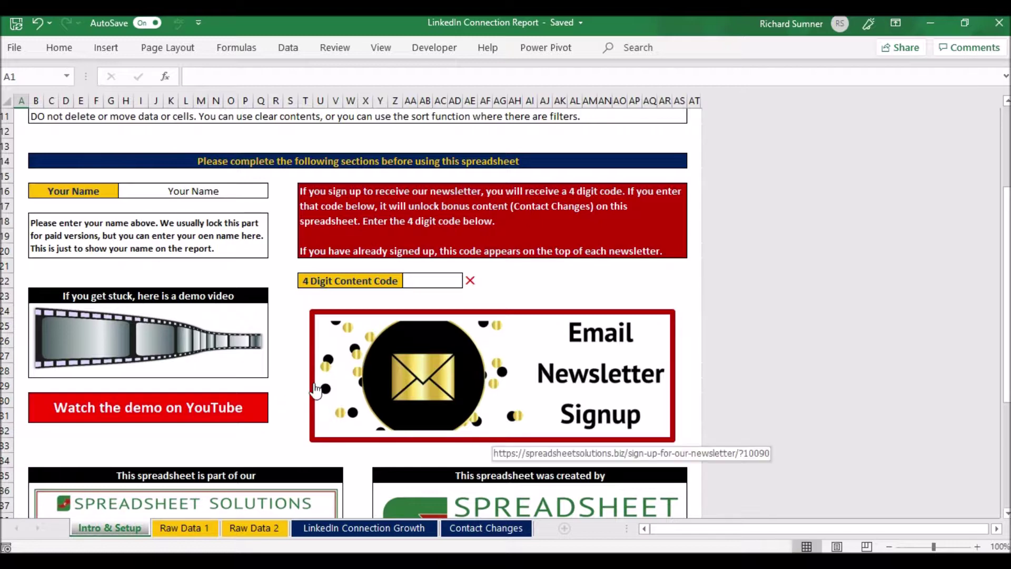
scroll(315, 389, "up", 4)
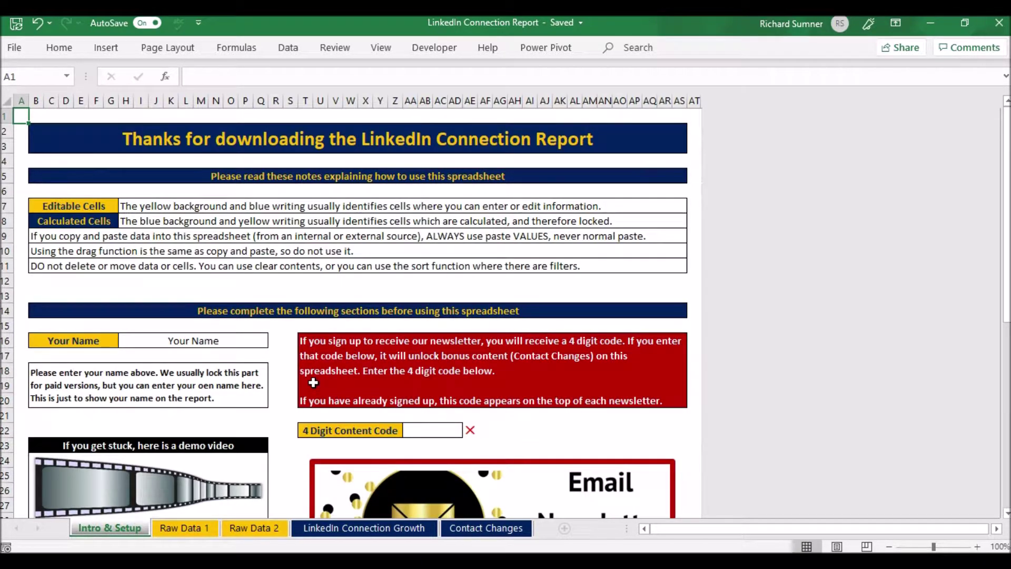
left_click(192, 529)
left_click(242, 530)
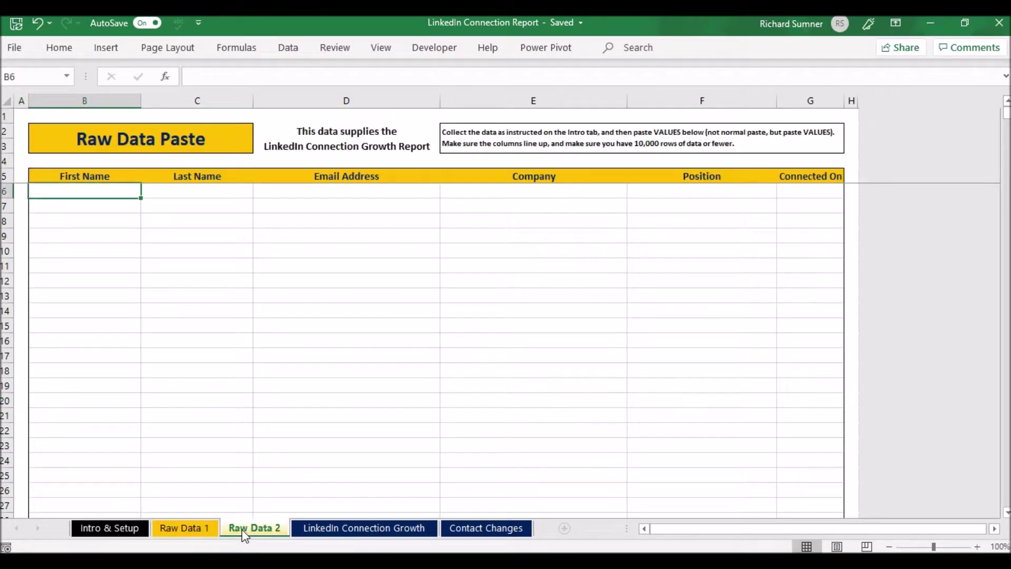
left_click(203, 531)
left_click(235, 529)
left_click(388, 530)
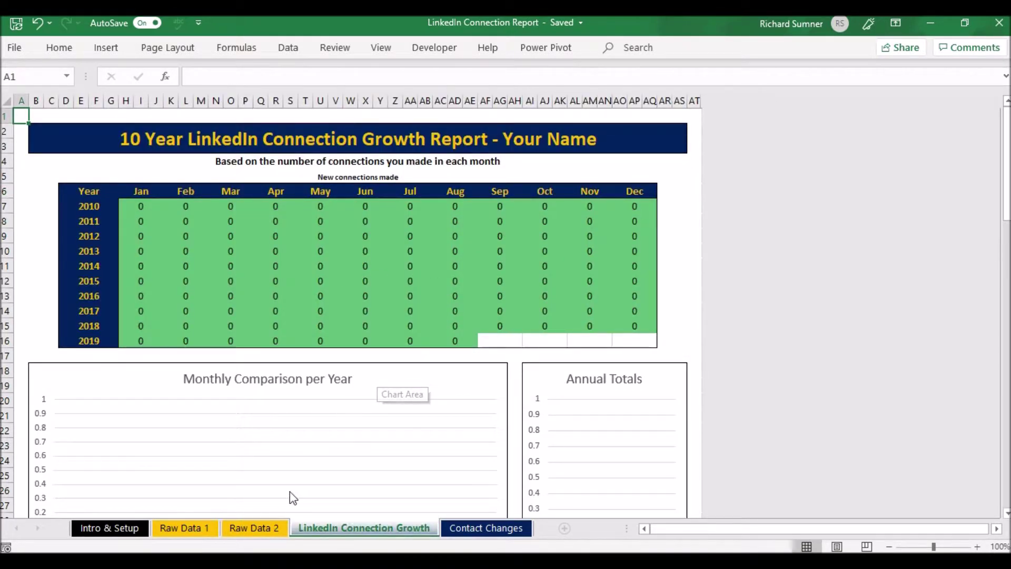
left_click(268, 531)
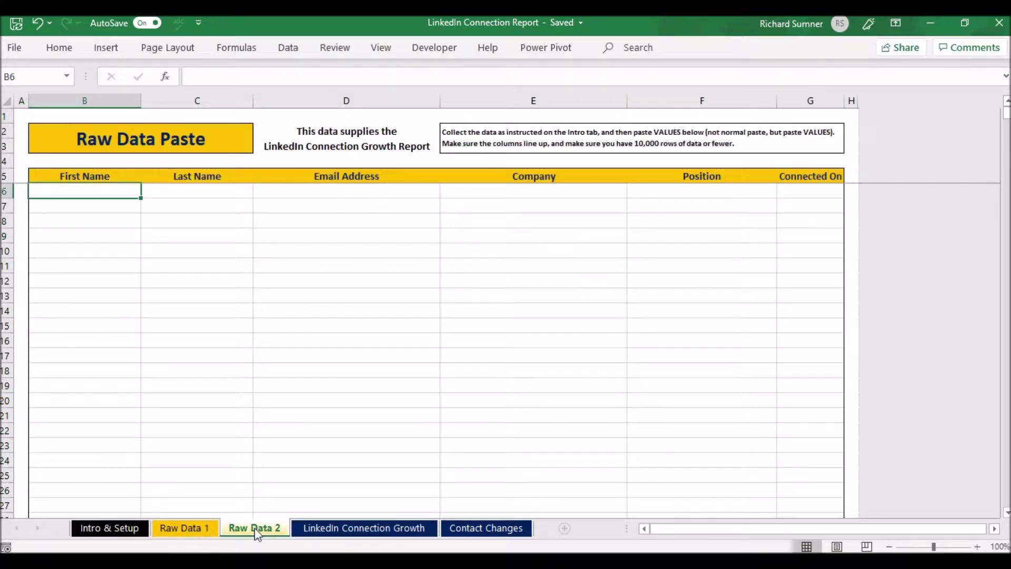
left_click(185, 530)
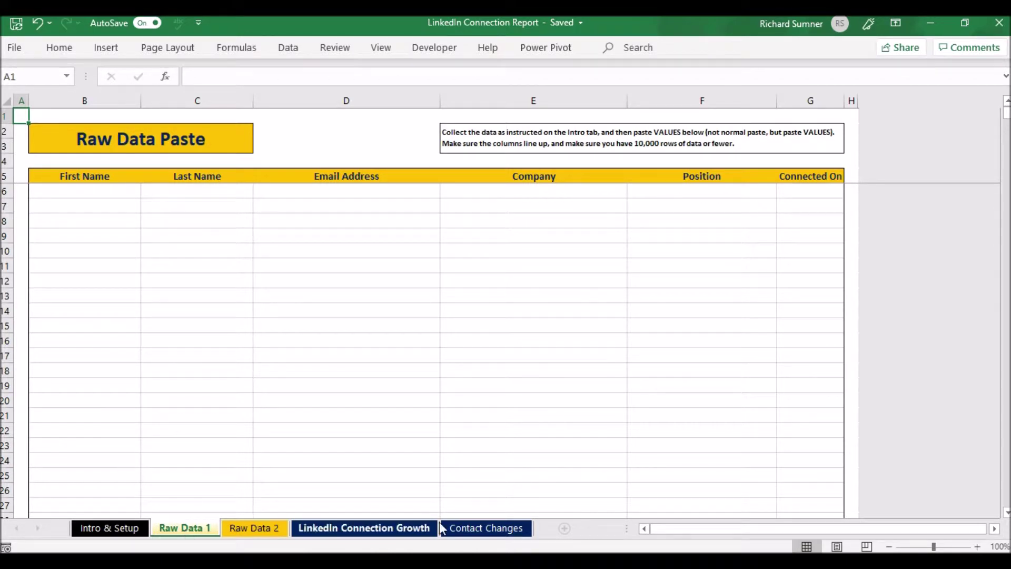
left_click(474, 529)
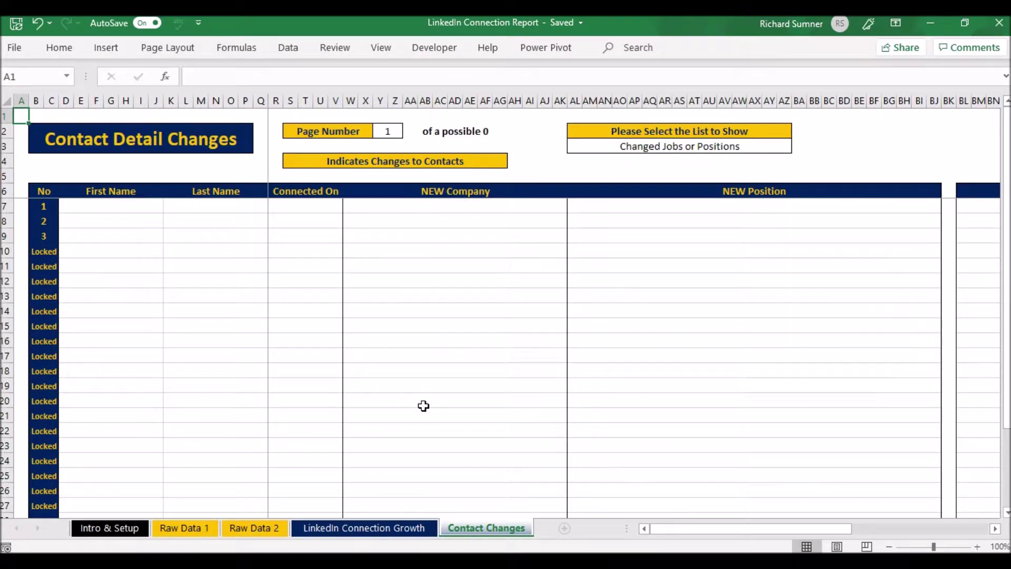
left_click(254, 528)
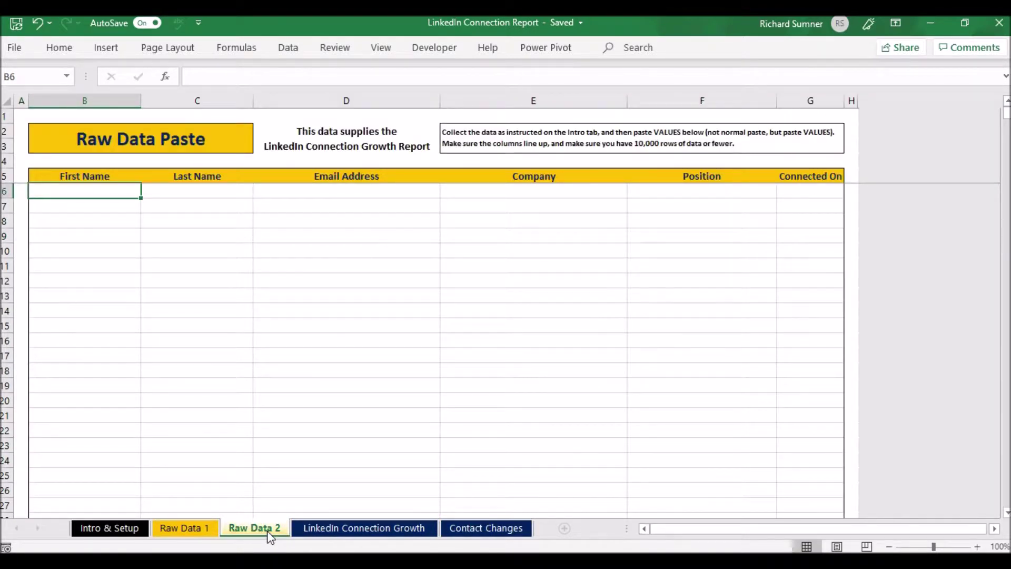
Step: Copy cells B6:G24 on the Raw Data 2 sheet
left_click(201, 528)
left_click(255, 528)
key("shift+Right")
key("shift+Right")
key("shift+Right")
key("shift+Right")
key("shift+Right")
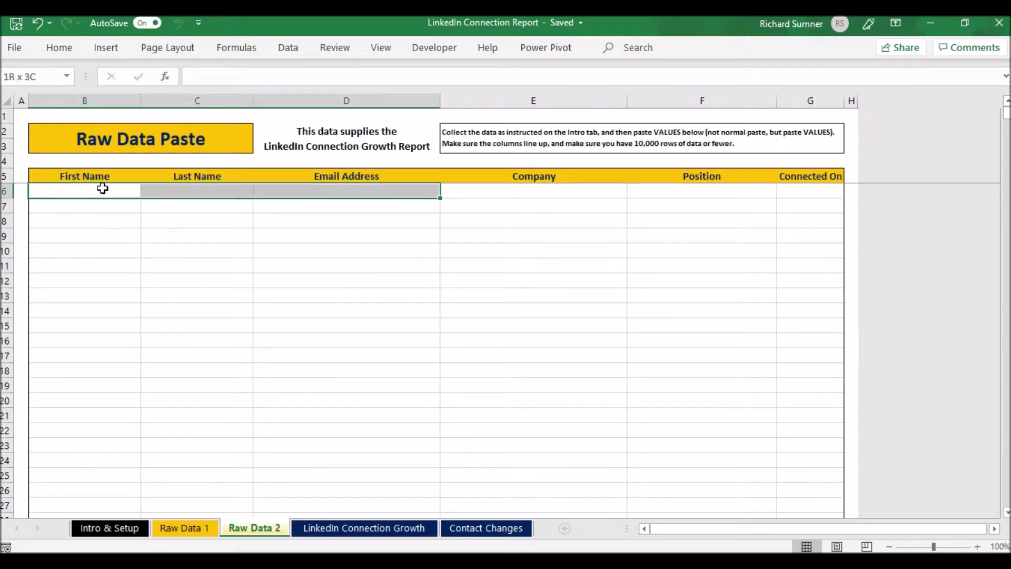
key("shift+Down")
key("shift+Down")
key("shift+Down")
key("shift+Down")
key("shift+Down")
key("shift+Down")
key("shift+Down")
key("shift+Down")
key("shift+Down")
key("shift+Down")
key("shift+Down")
key("shift+Down")
key("shift+Down")
key("shift+Down")
key("shift+Down")
key("shift+Down")
key("shift+Down")
key("shift+Down")
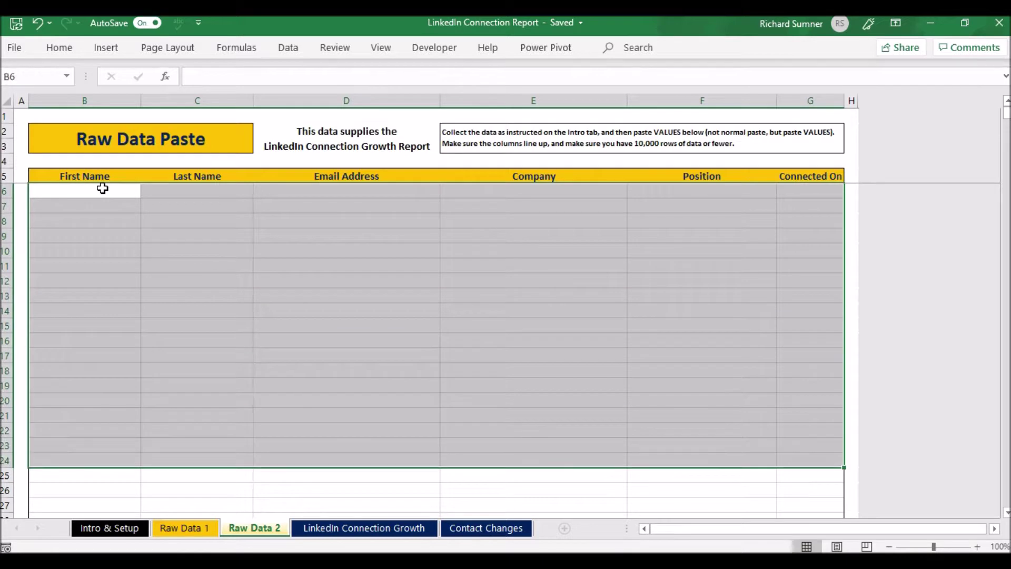
right_click(219, 312)
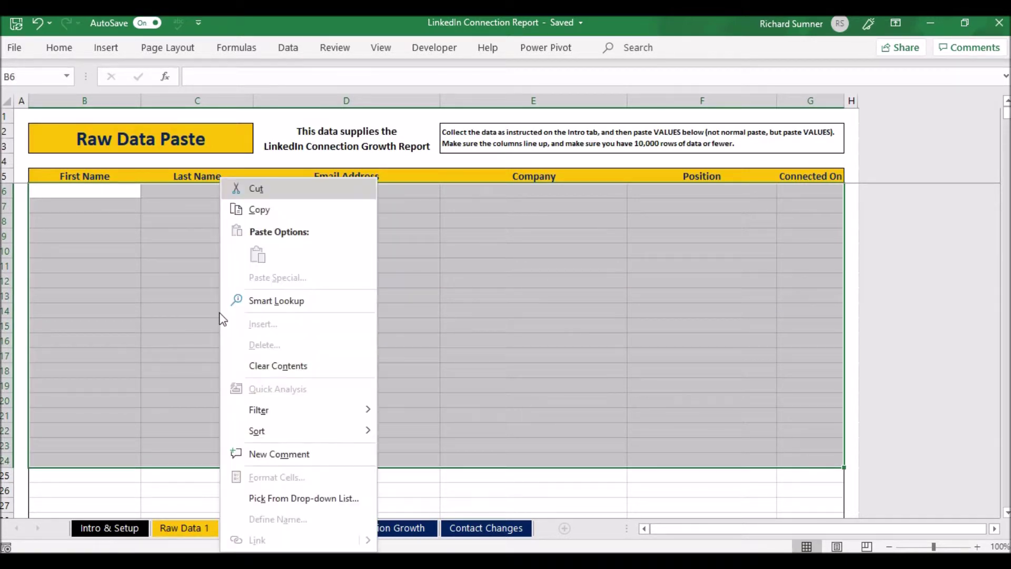
left_click(277, 207)
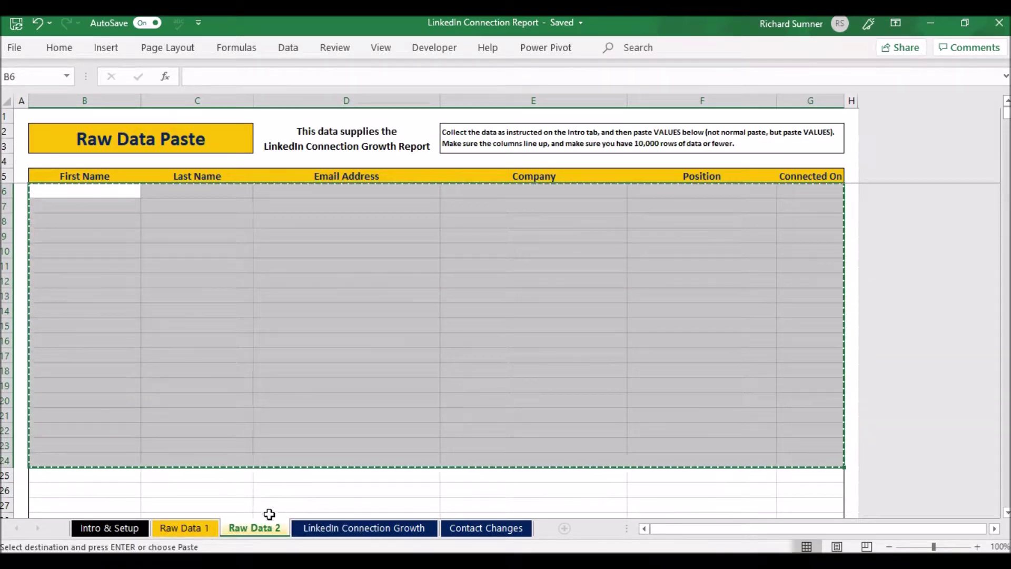
Step: Try to paste the copied cells as values at B6 on Raw Data 1, and cancel the copy on Raw Data 2
left_click(207, 526)
right_click(99, 192)
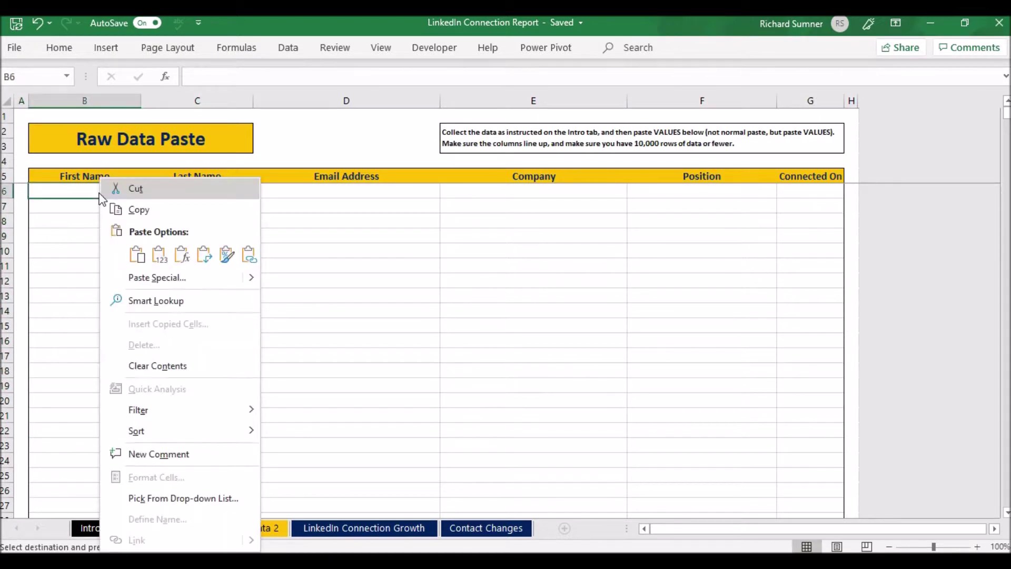
left_click(164, 256)
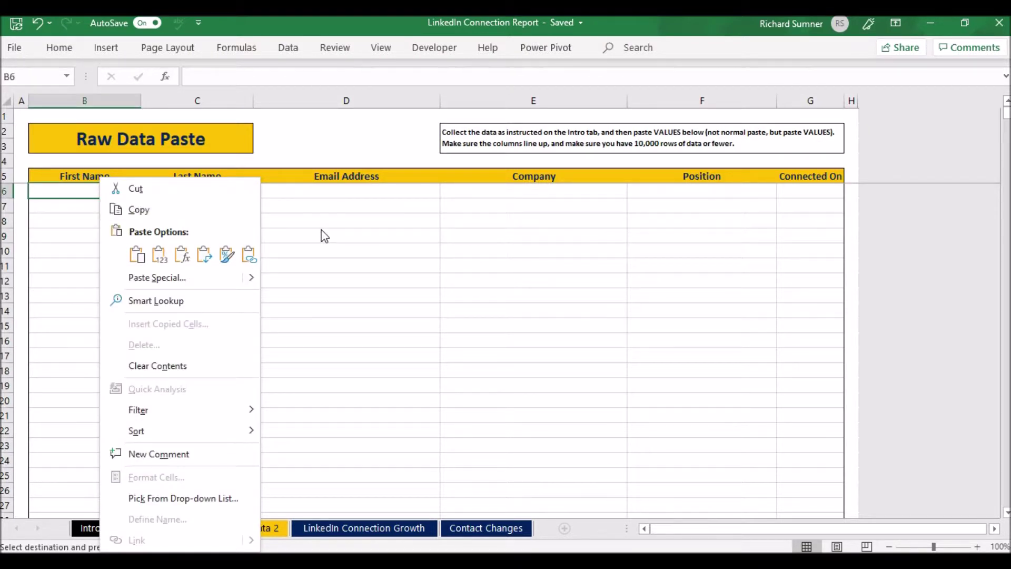
key("Escape")
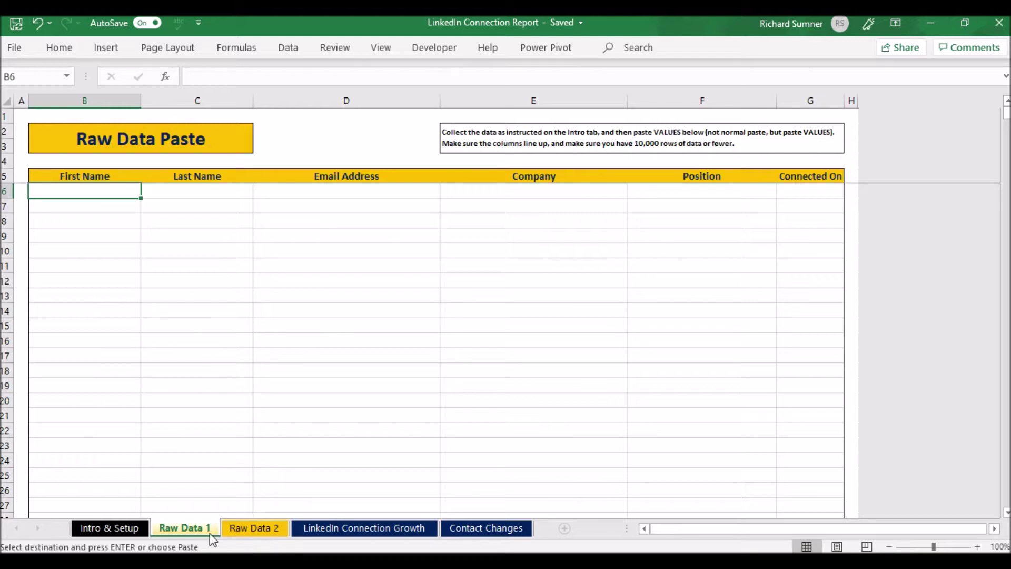
left_click(251, 529)
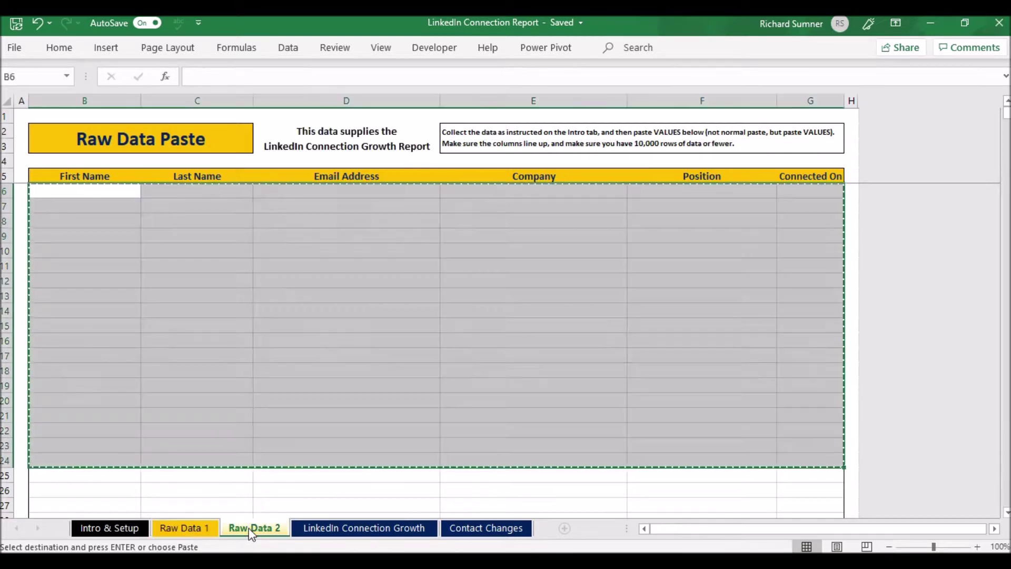
left_click(104, 189)
key("Escape")
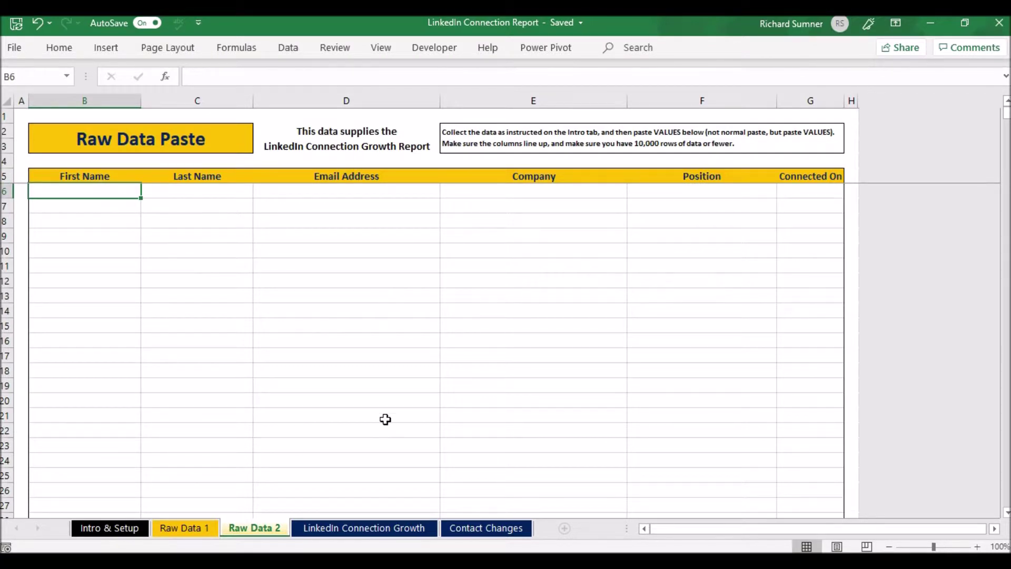
Step: Clear the contents of cells B6:G21 on the Raw Data 2 sheet and reselect B6 as the paste position
left_click(201, 526)
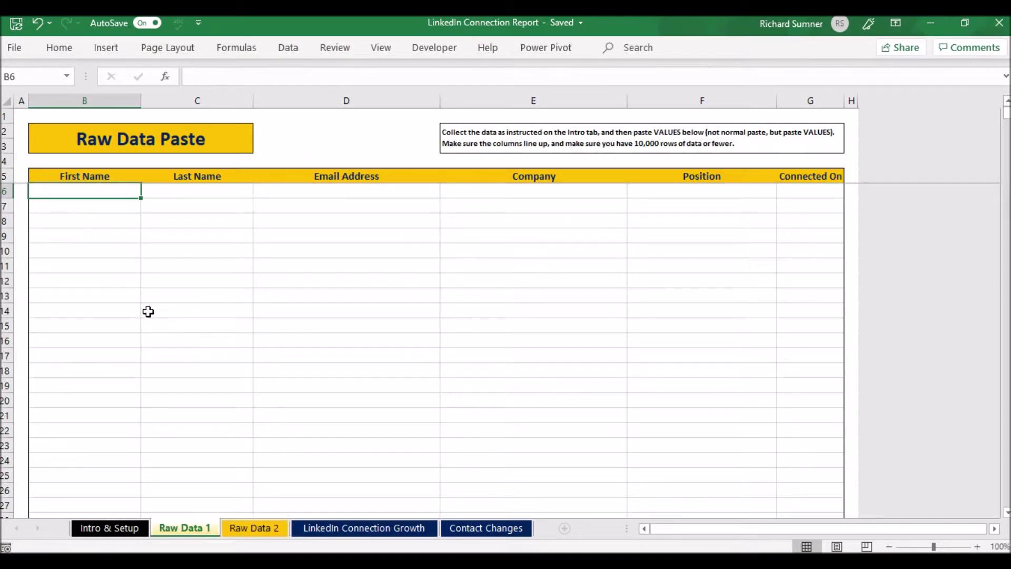
left_click(267, 528)
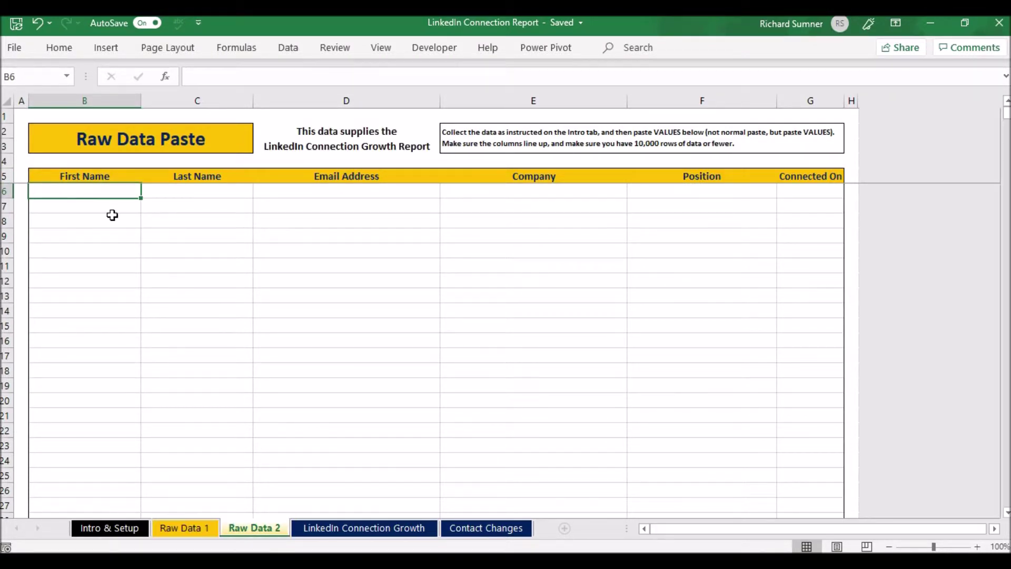
left_click_drag(104, 192, 795, 415)
right_click(529, 315)
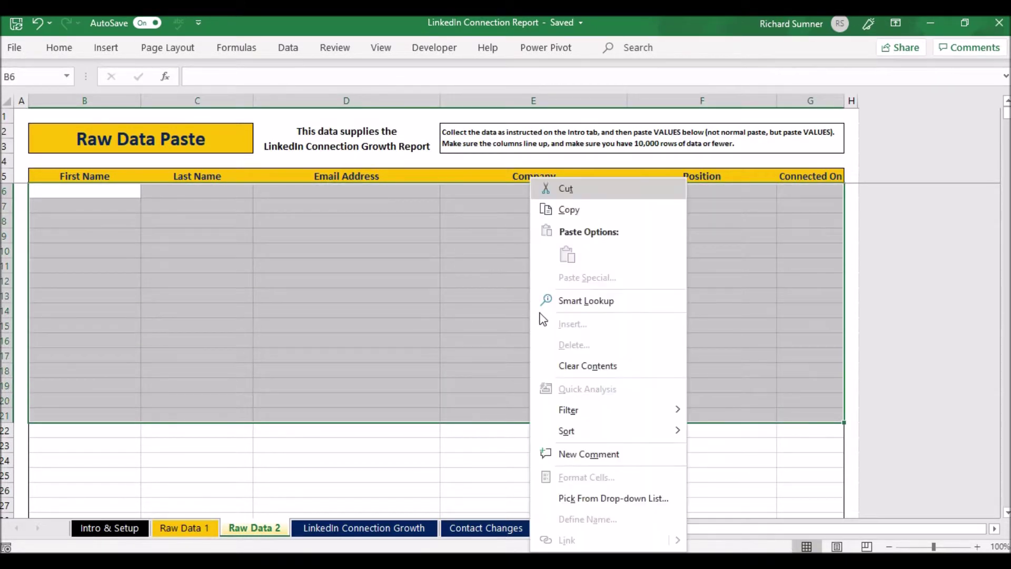
left_click(583, 369)
left_click(100, 193)
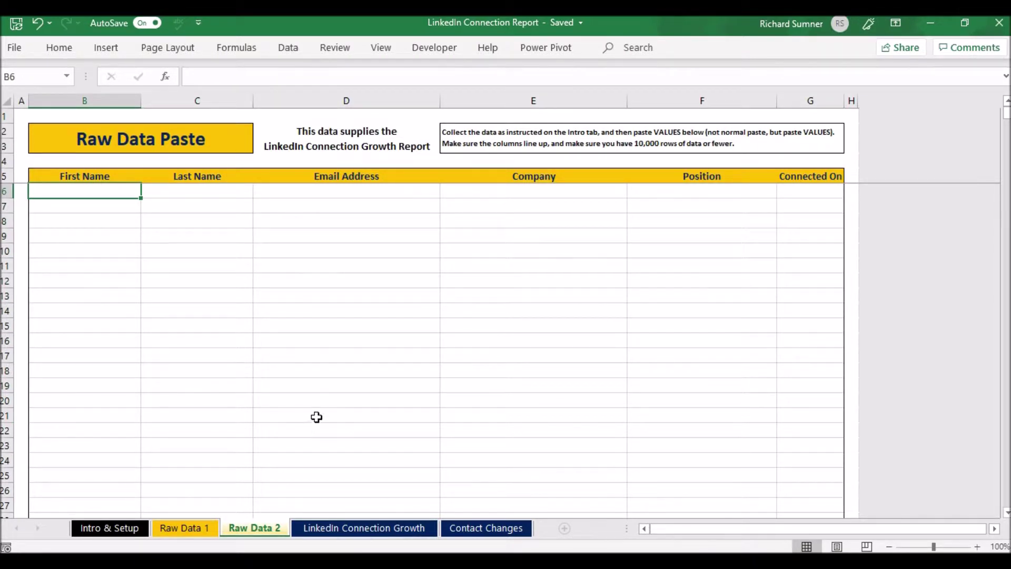
Step: Check the Contact Changes sheet against the raw data sheets that supply it
left_click(485, 531)
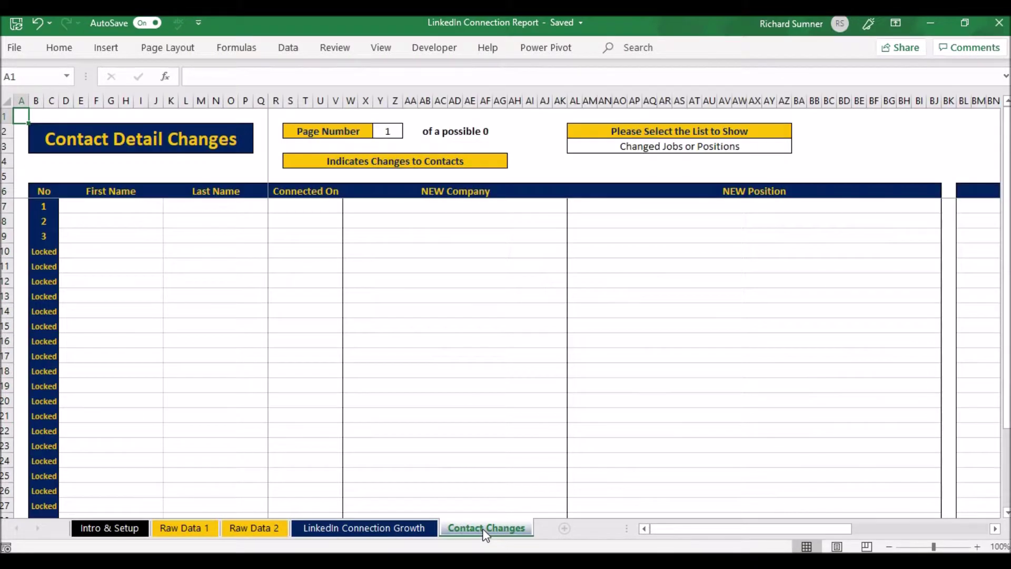
left_click(210, 528)
left_click(253, 530)
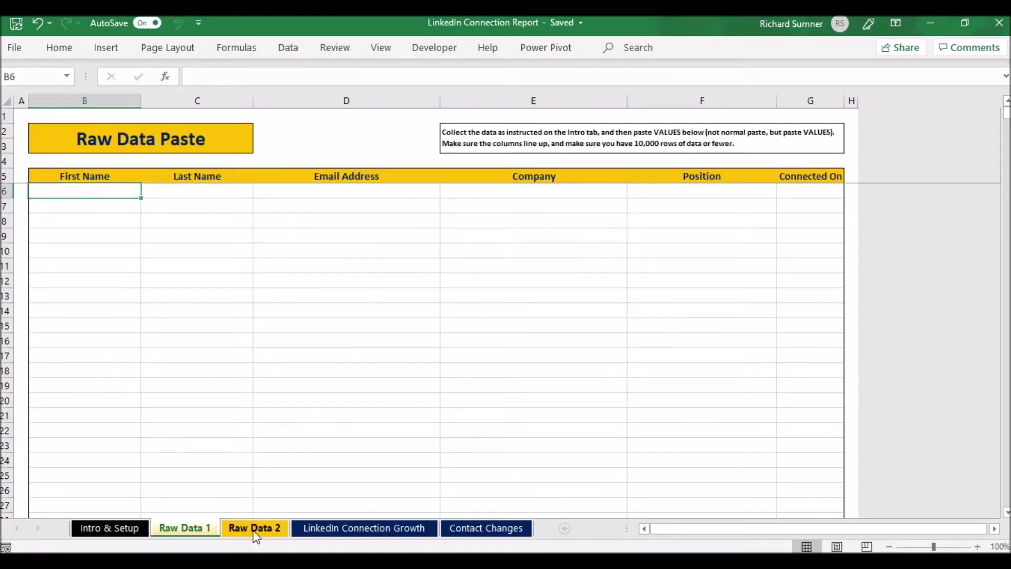
left_click(469, 530)
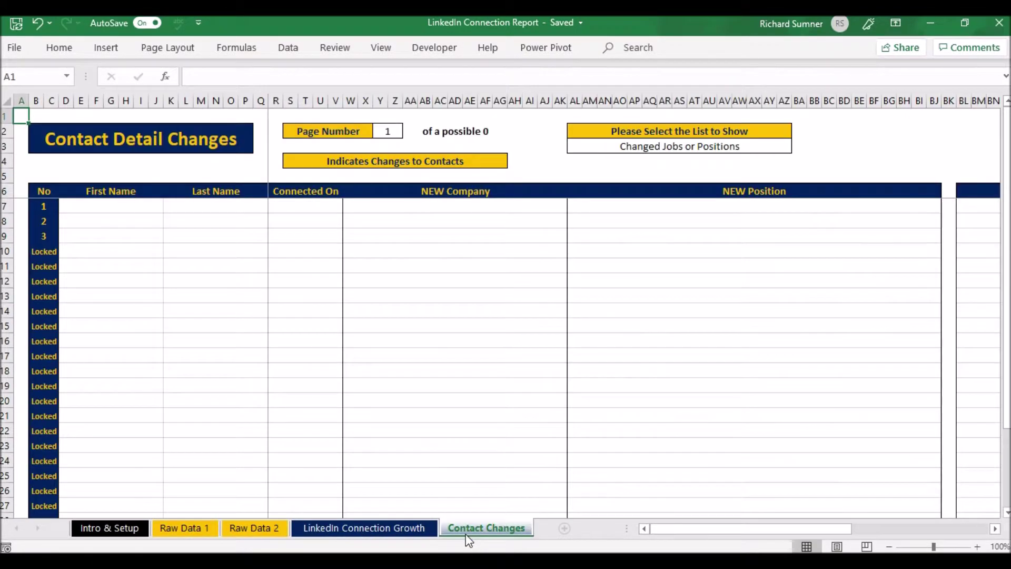
Step: Examine the 10-year growth report's monthly connections table and its monthly comparison, annual totals, yearly breakdown and annual comparison charts
left_click(388, 533)
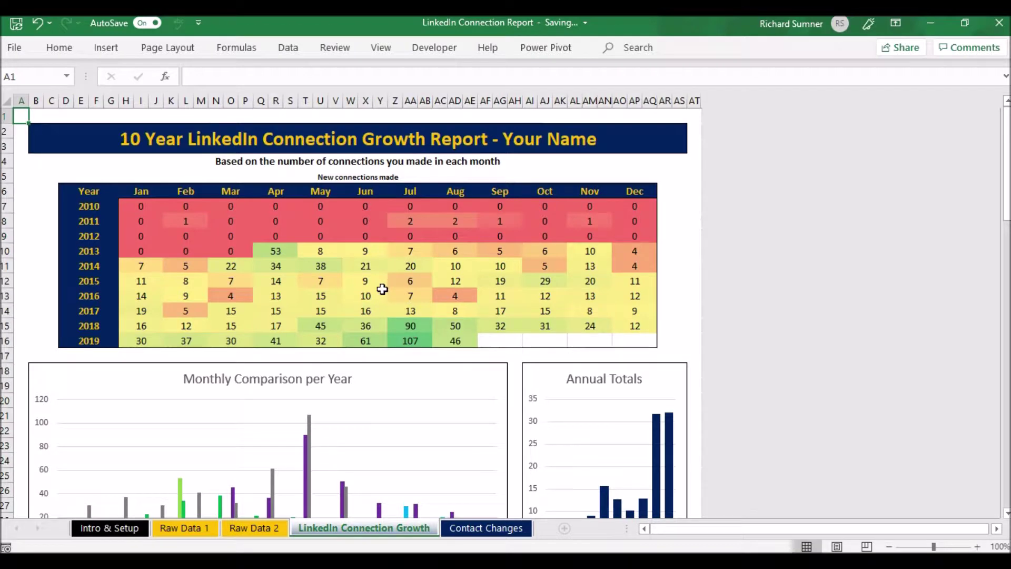
scroll(382, 289, "down", 3)
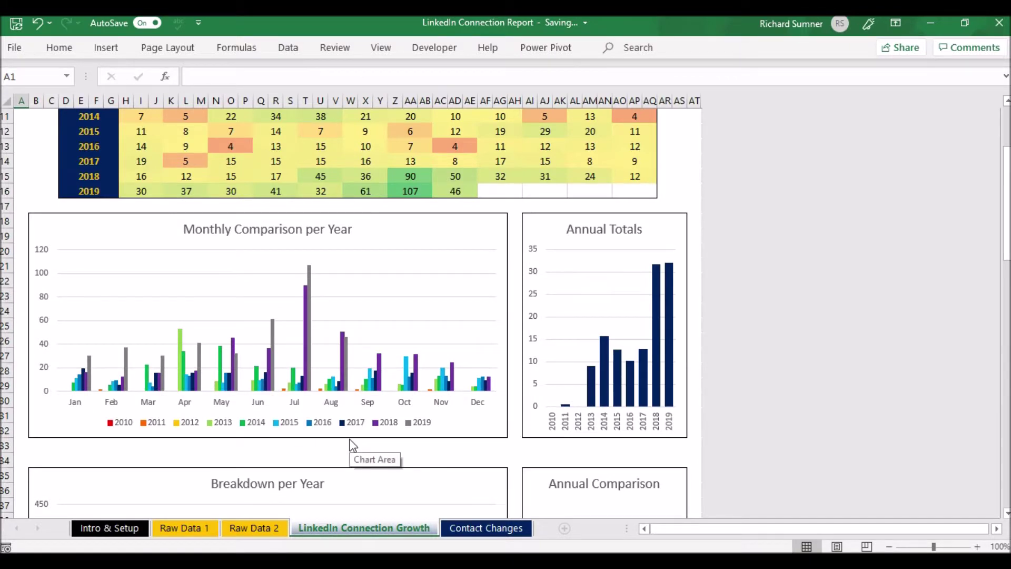
mouse_move(308, 383)
scroll(537, 403, "down", 1)
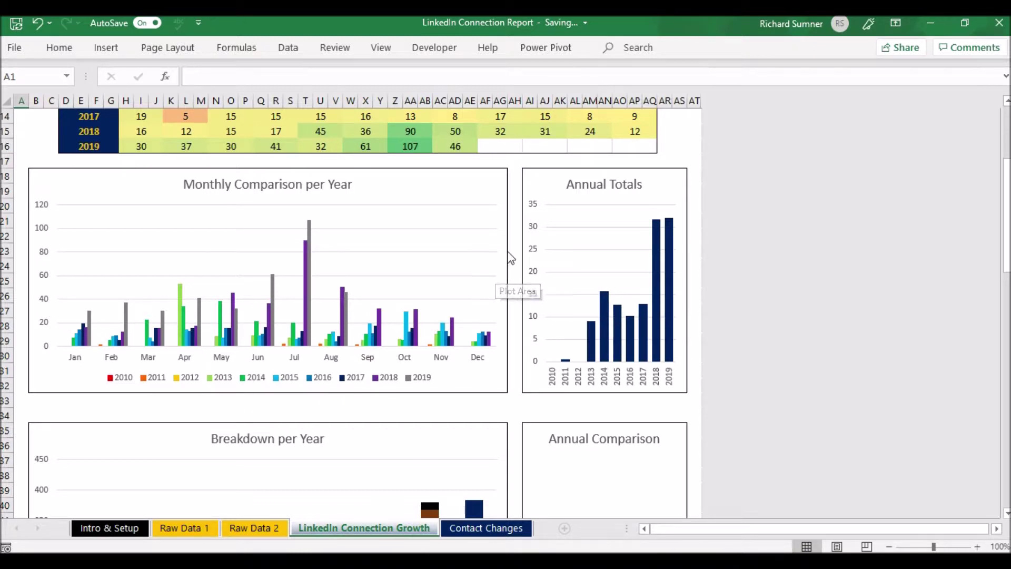
scroll(513, 244, "down", 7)
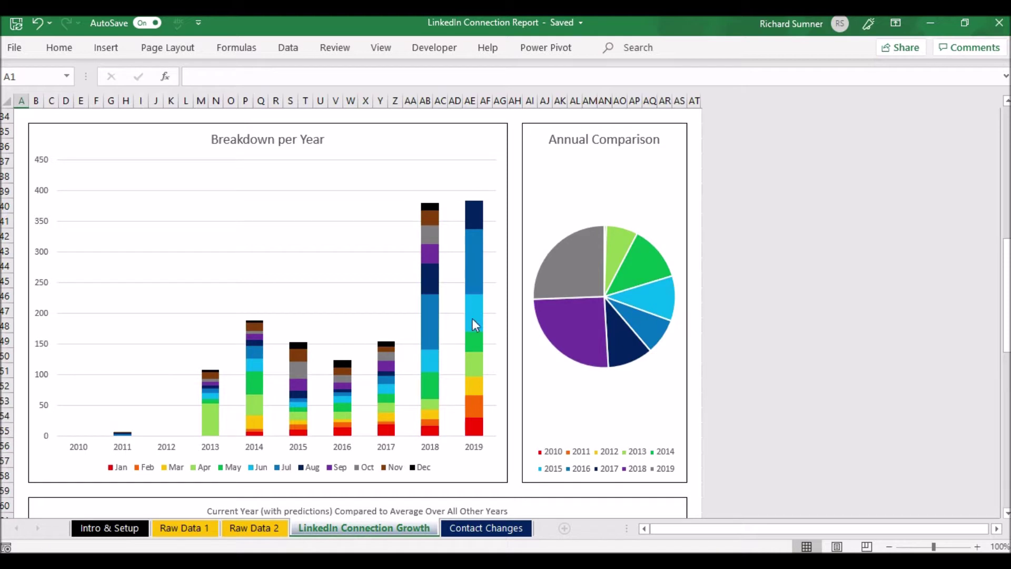
mouse_move(484, 365)
scroll(485, 369, "down", 1)
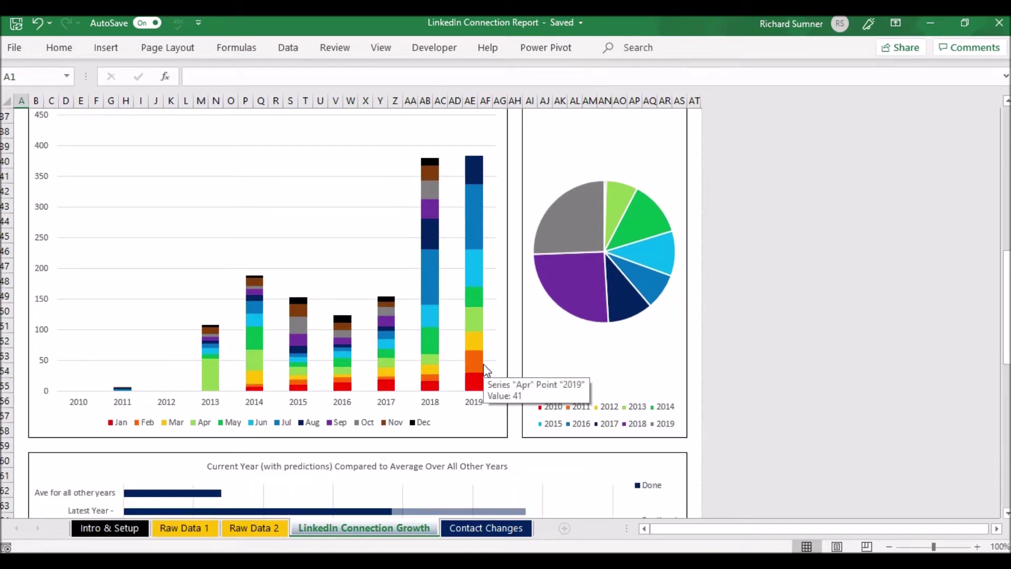
mouse_move(629, 287)
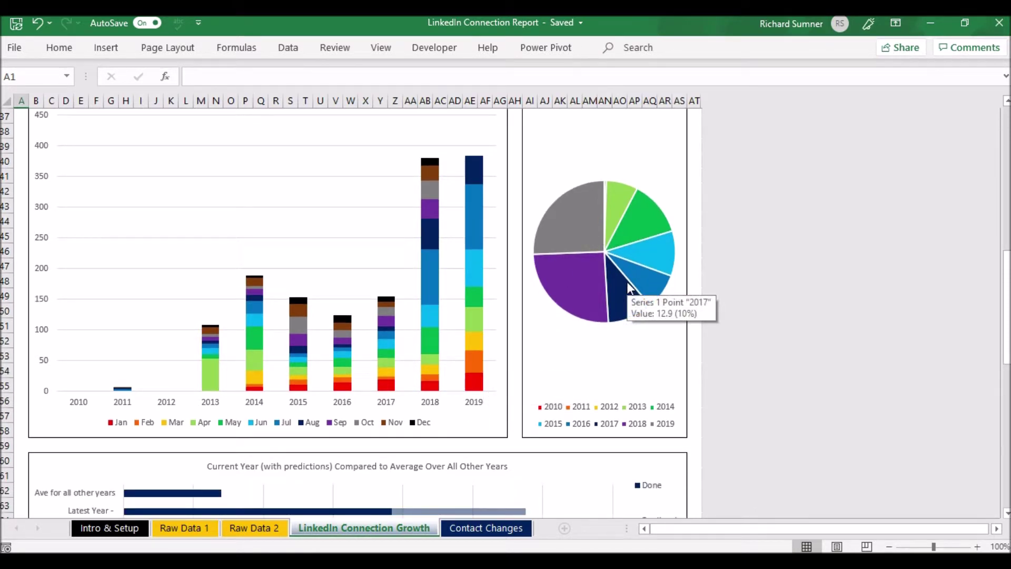
scroll(628, 287, "down", 1)
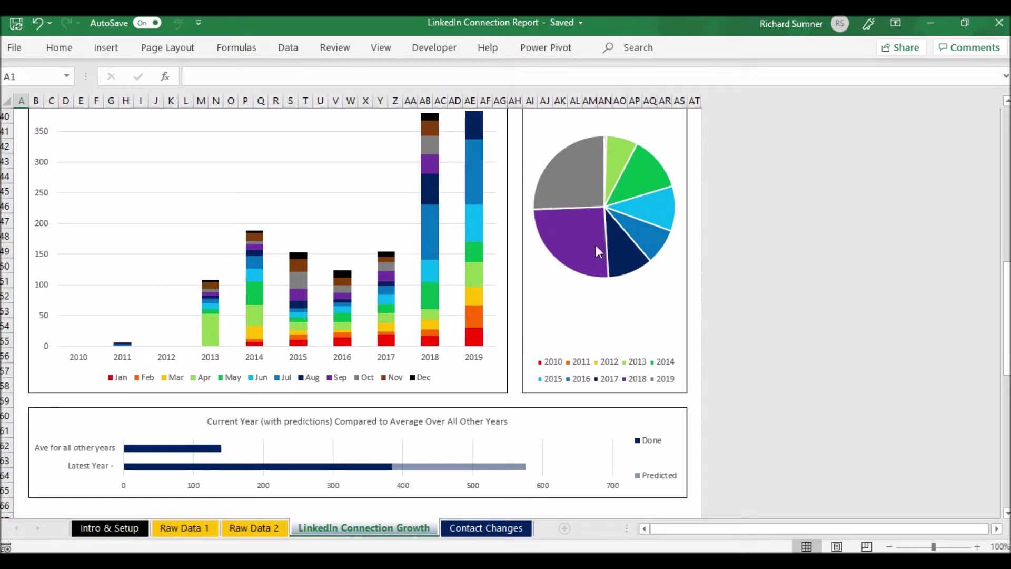
Step: Examine the chart of current-year predictions and the 1 Month LinkedIn Connection Report section with its month and year selectors
scroll(555, 318, "down", 2)
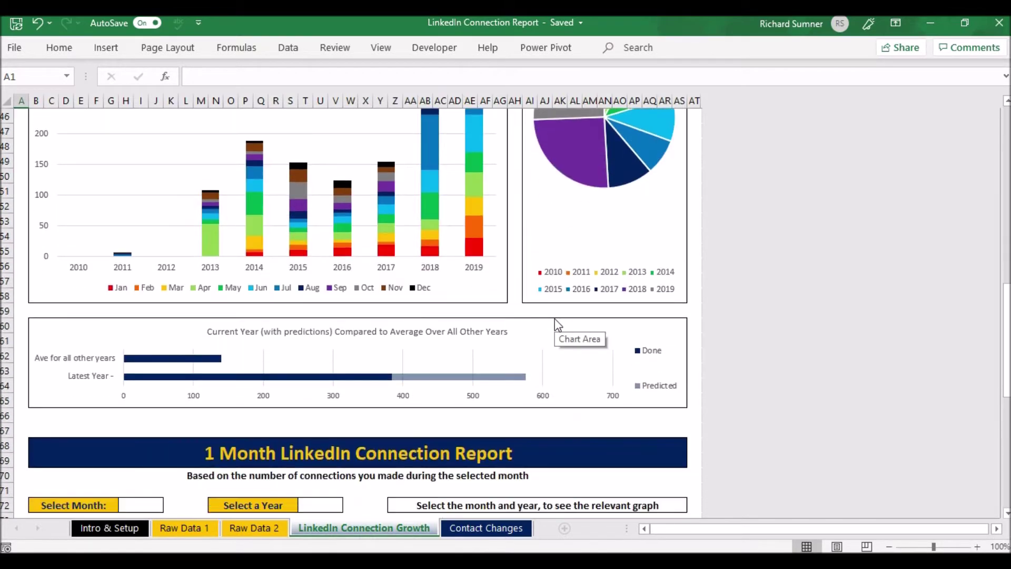
scroll(467, 371, "down", 1)
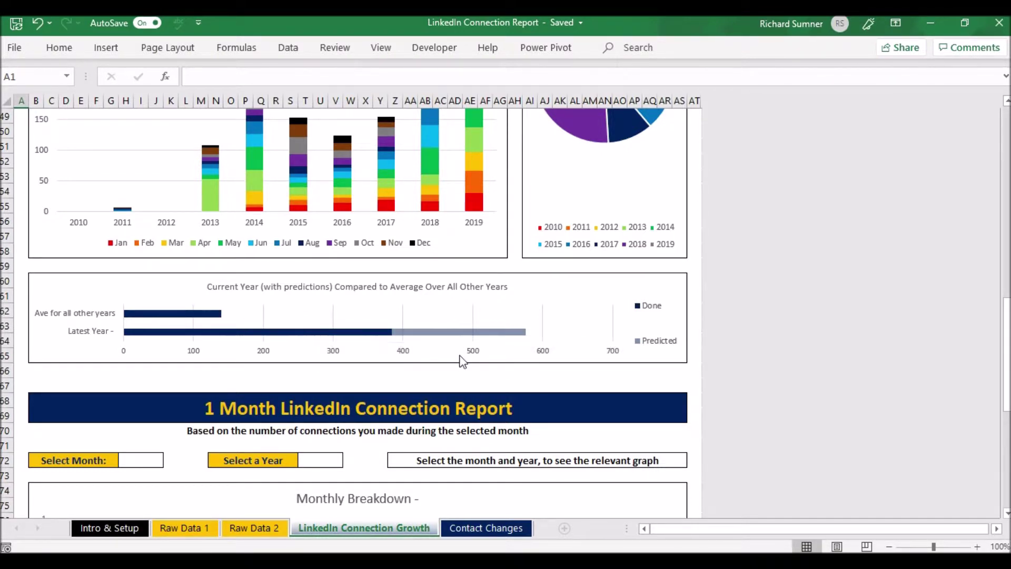
scroll(614, 354, "down", 2)
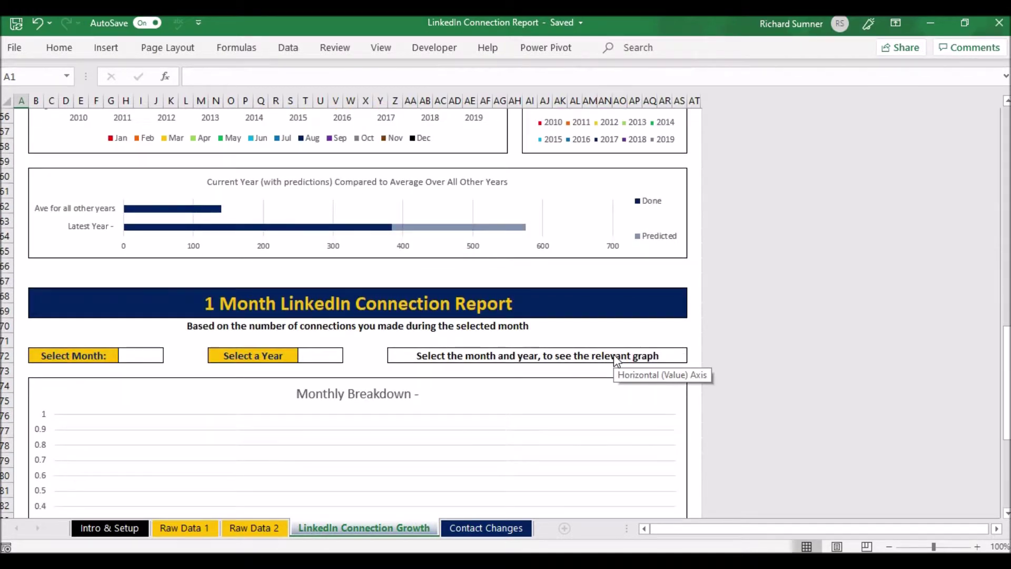
scroll(614, 355, "down", 2)
scroll(614, 354, "down", 1)
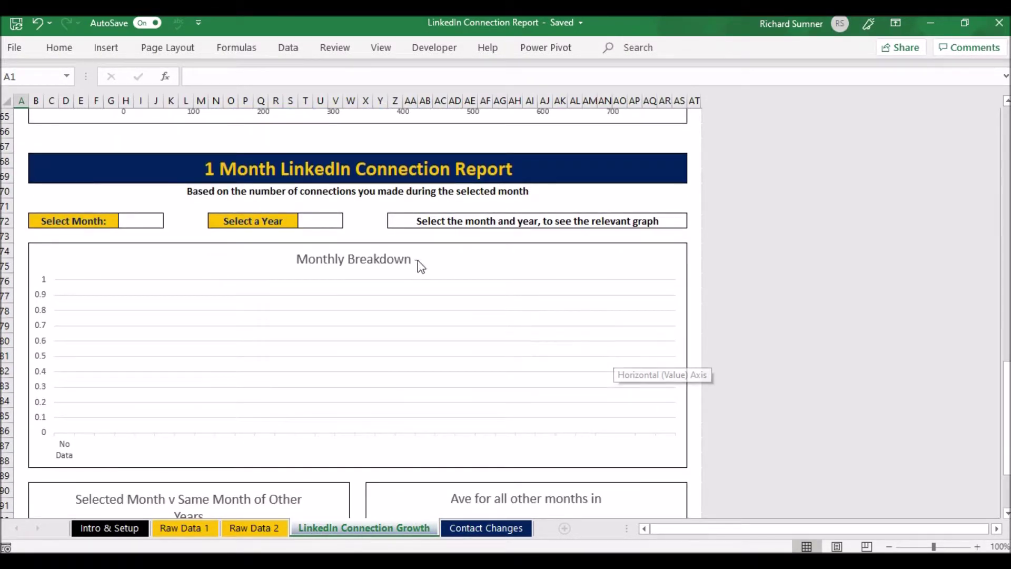
Step: Set the 1 Month LinkedIn Connection Report to Jul 2019 and review its monthly breakdown and comparison charts
left_click(158, 220)
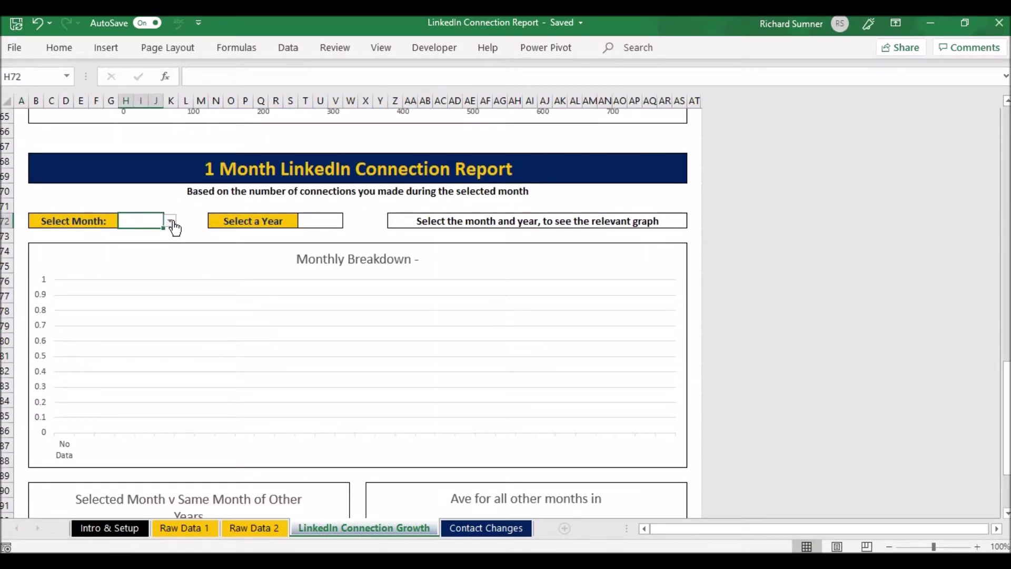
left_click(170, 221)
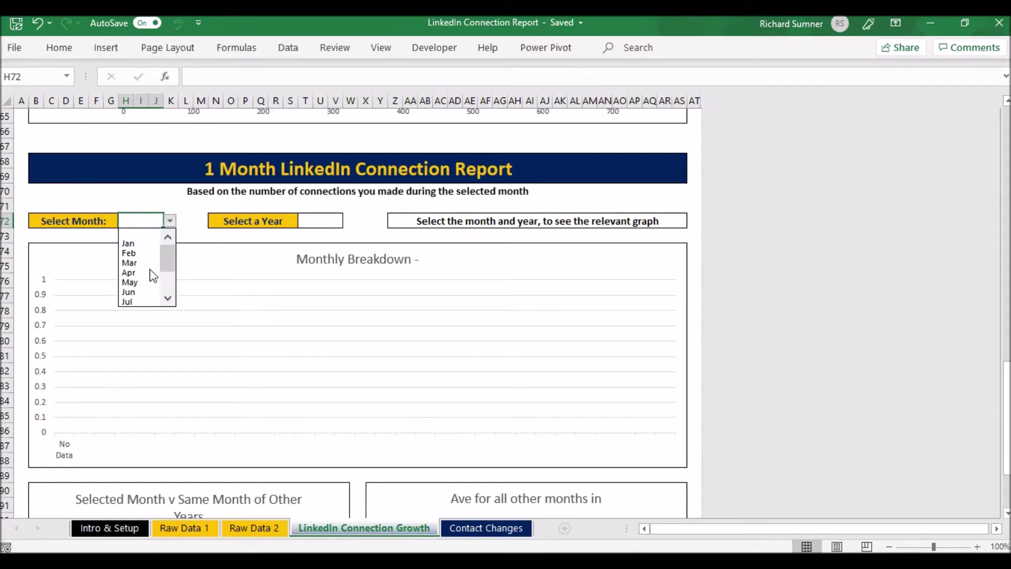
left_click(149, 301)
left_click(317, 221)
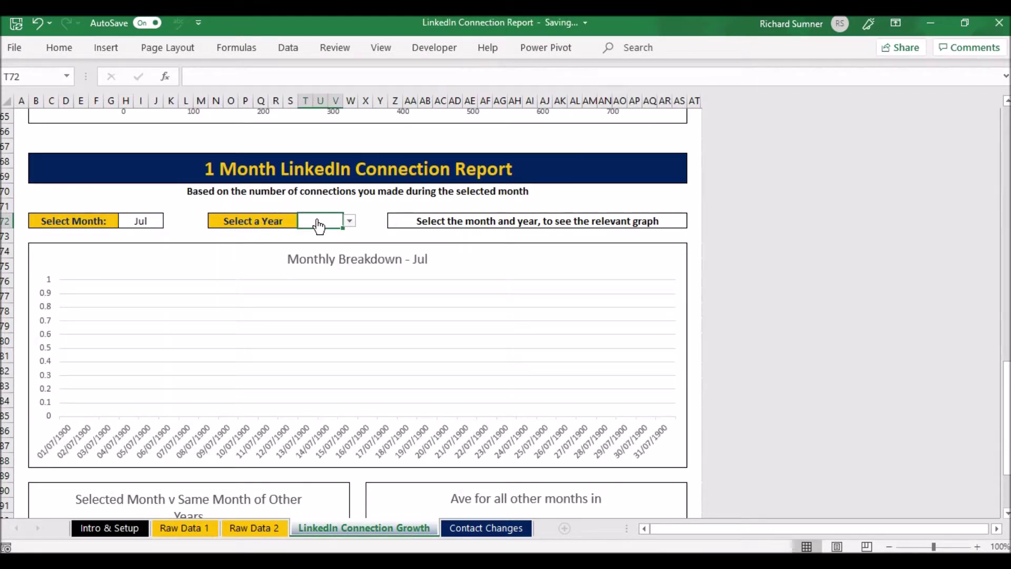
left_click(349, 221)
left_click(335, 244)
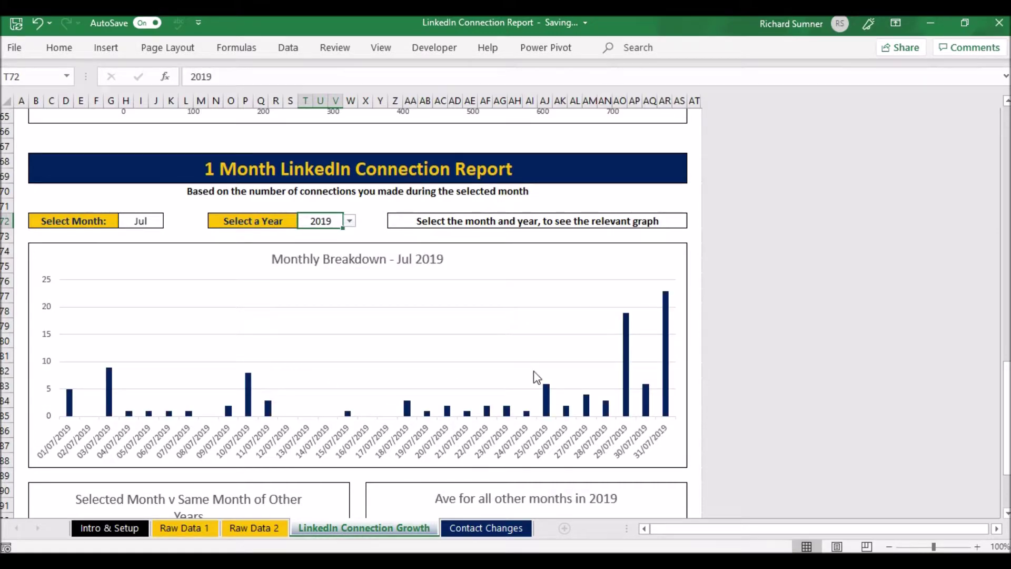
scroll(533, 371, "down", 5)
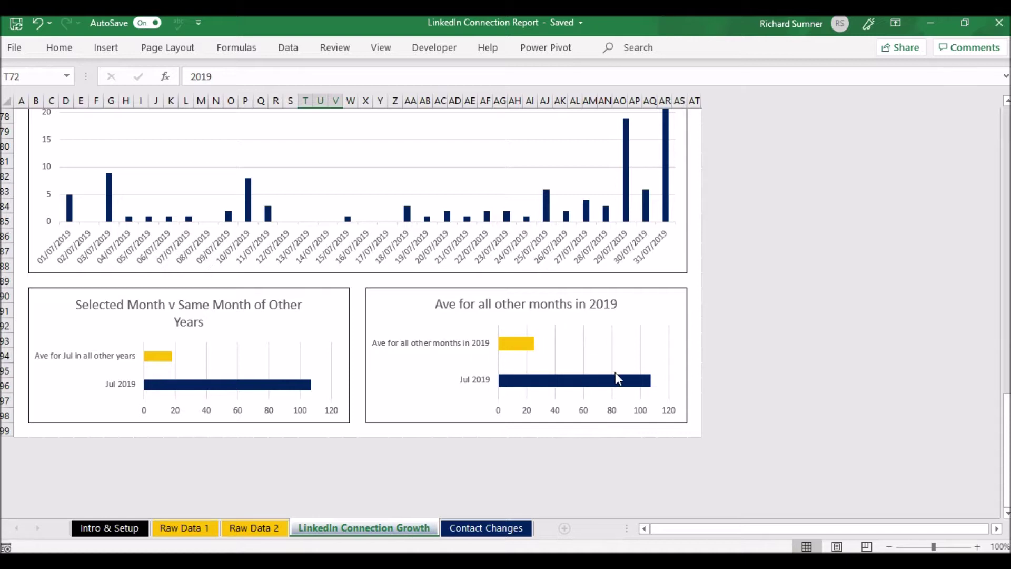
scroll(481, 282, "up", 3)
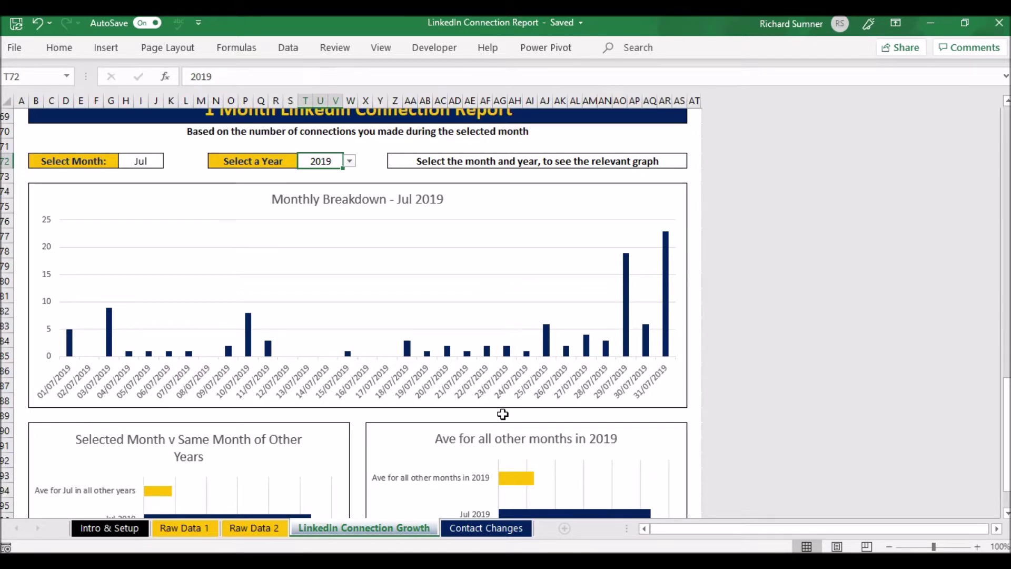
scroll(508, 406, "up", 1)
scroll(509, 409, "up", 20)
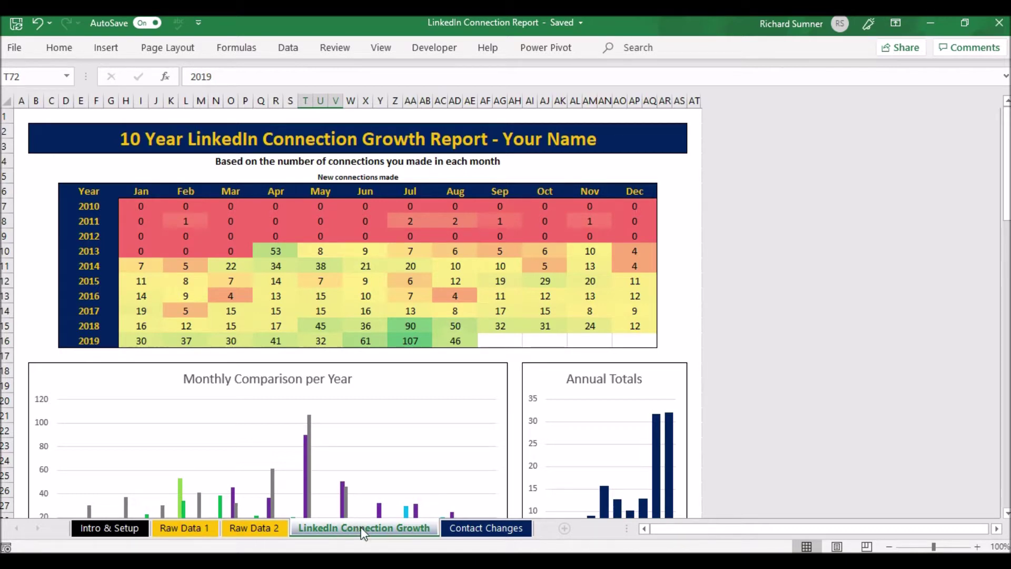
Step: Examine the changed contact's row on the Contact Changes sheet, comparing the new company and position with the old company details
left_click(478, 529)
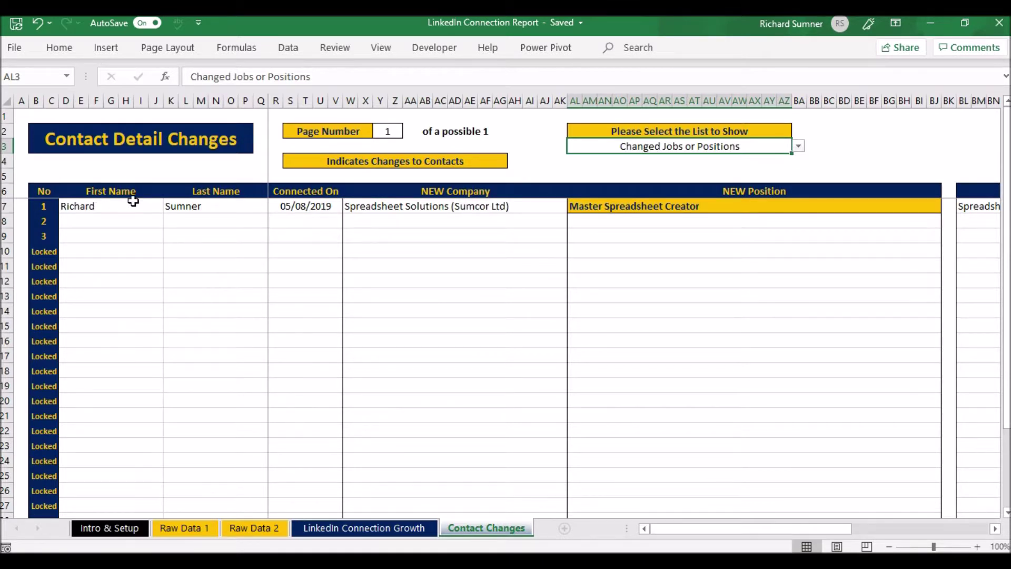
left_click(638, 207)
key("Right")
key("Right")
key("Right")
key("Right")
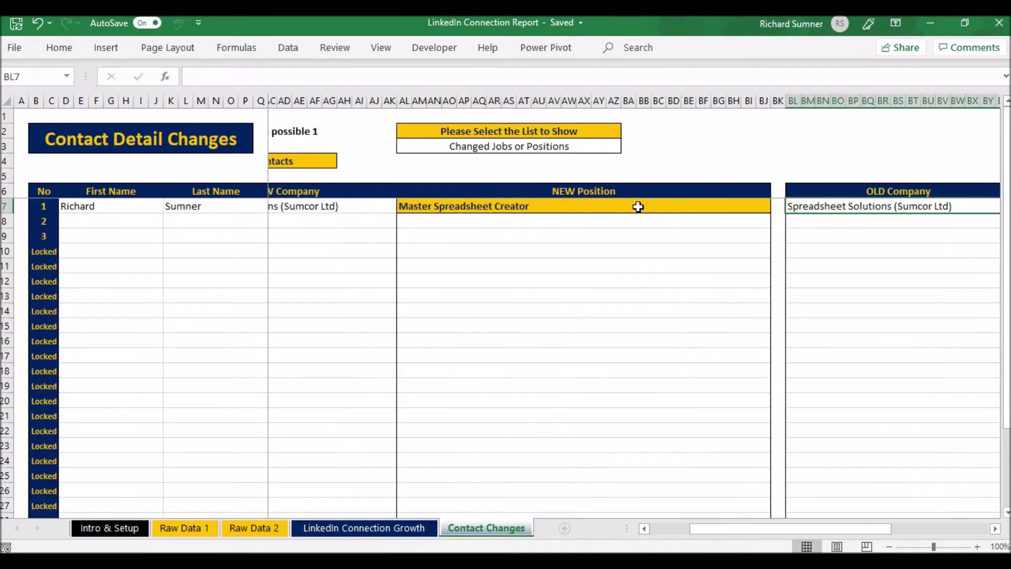
key("Left")
key("Left")
key("Left")
key("Left")
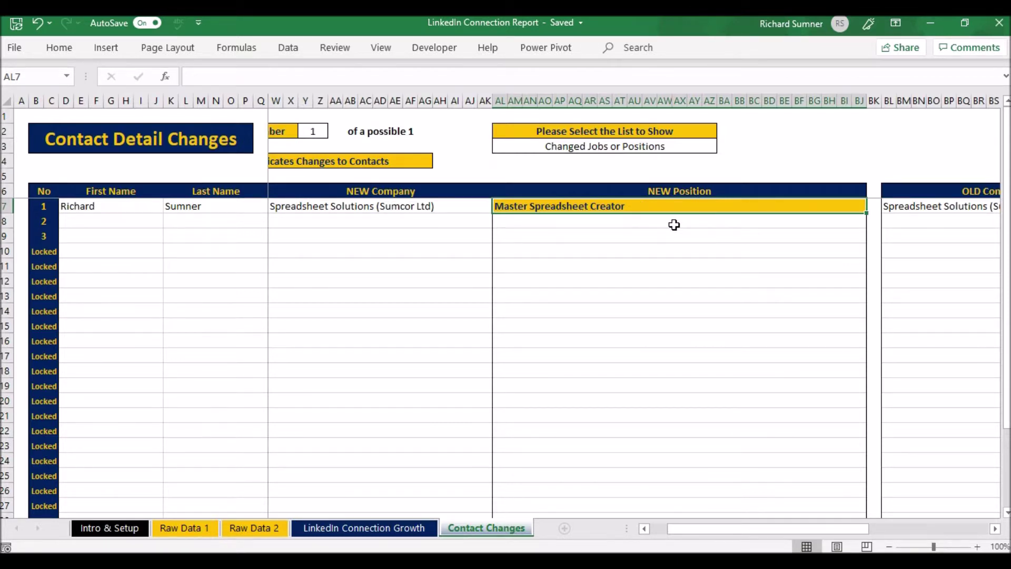
key("Left")
key("Left")
key("Left")
key("Left")
key("Left")
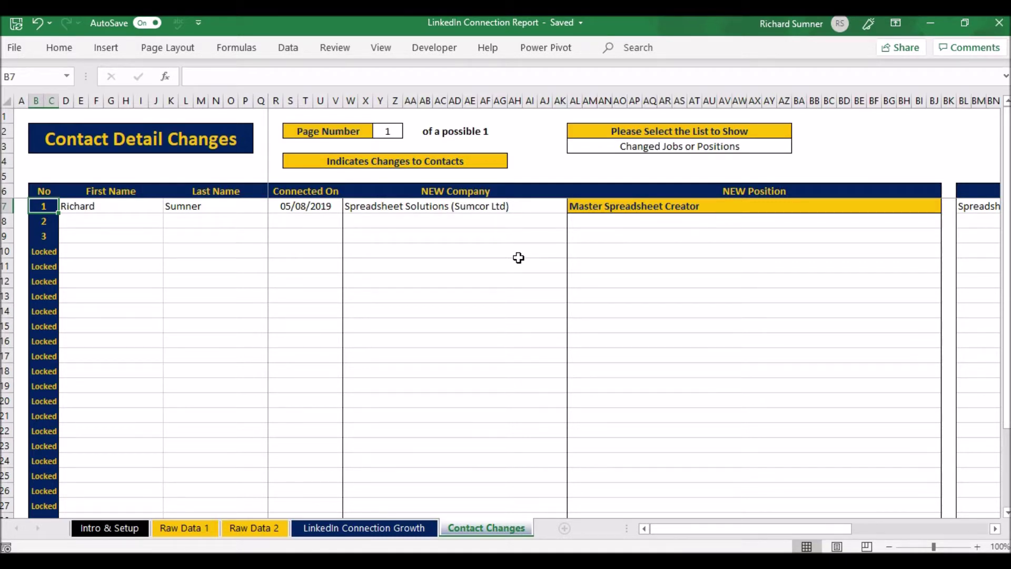
Step: View the Removed Contacts list on the Contact Changes sheet, and return to the Changed Jobs or Positions list
left_click(731, 144)
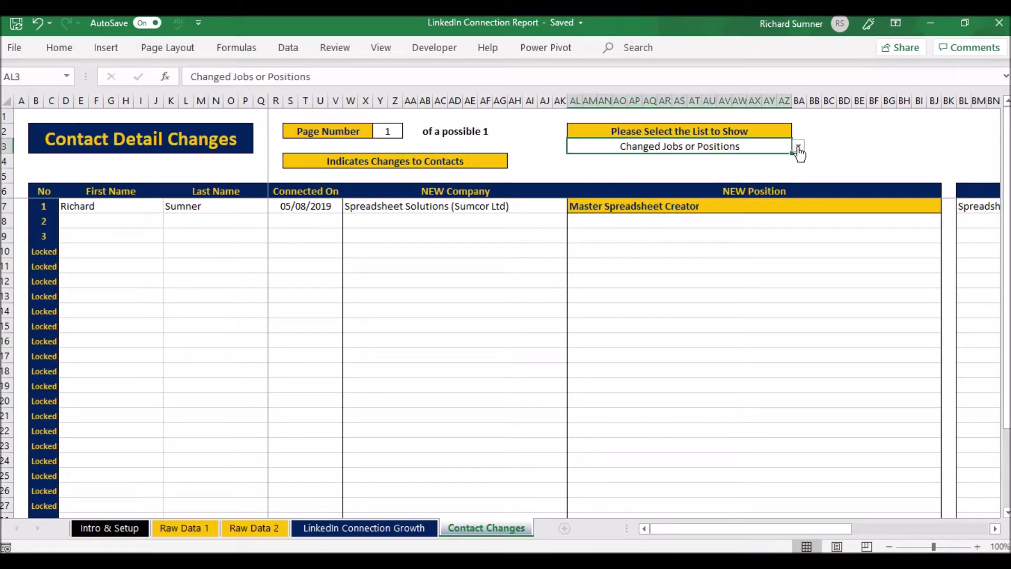
left_click(799, 148)
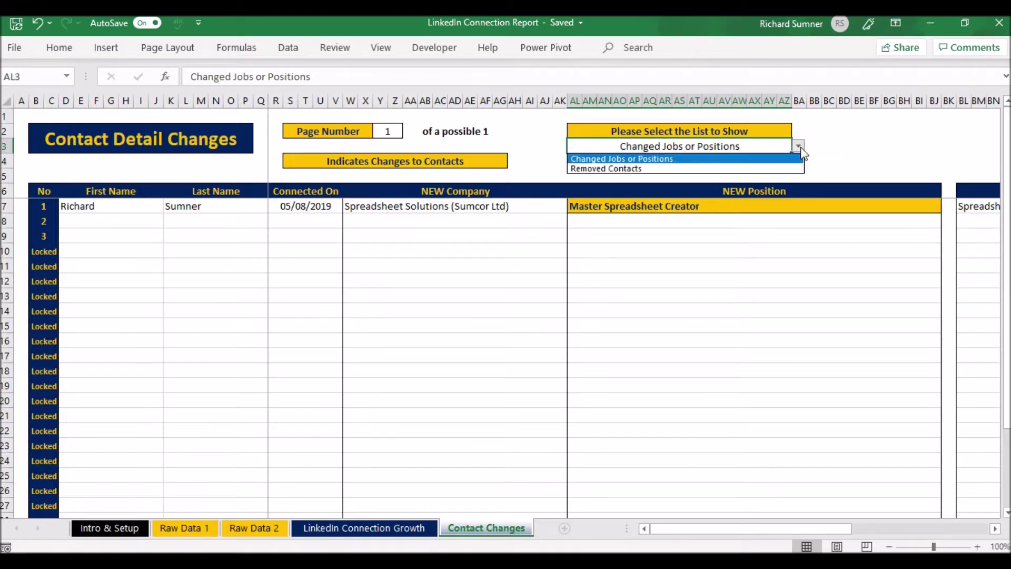
left_click(774, 168)
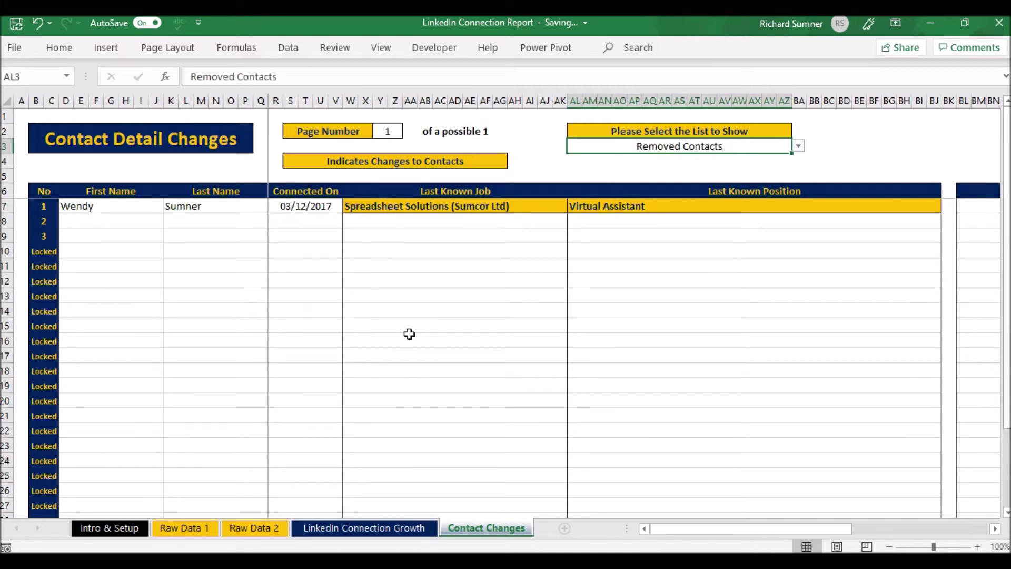
left_click(799, 148)
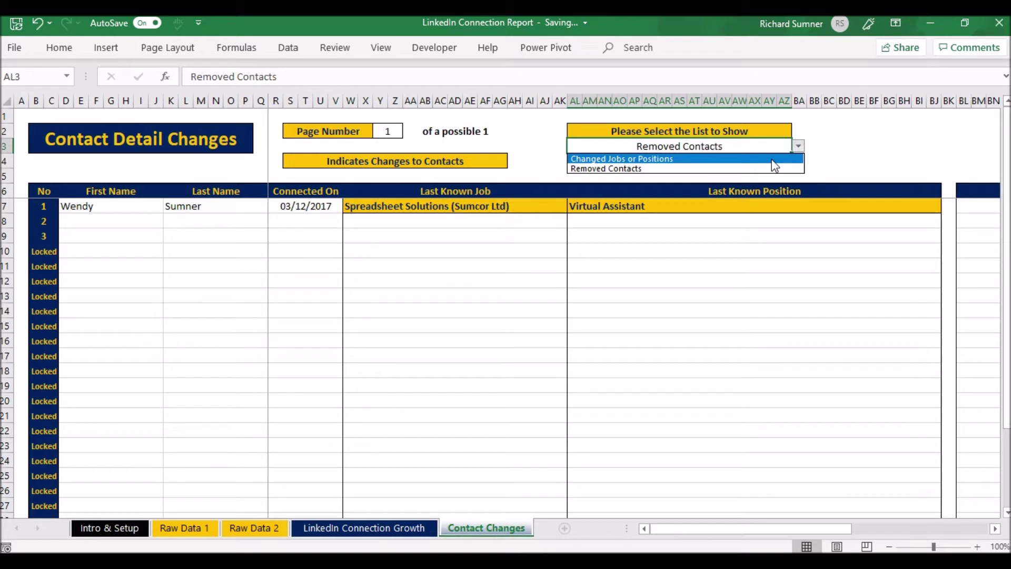
left_click(774, 159)
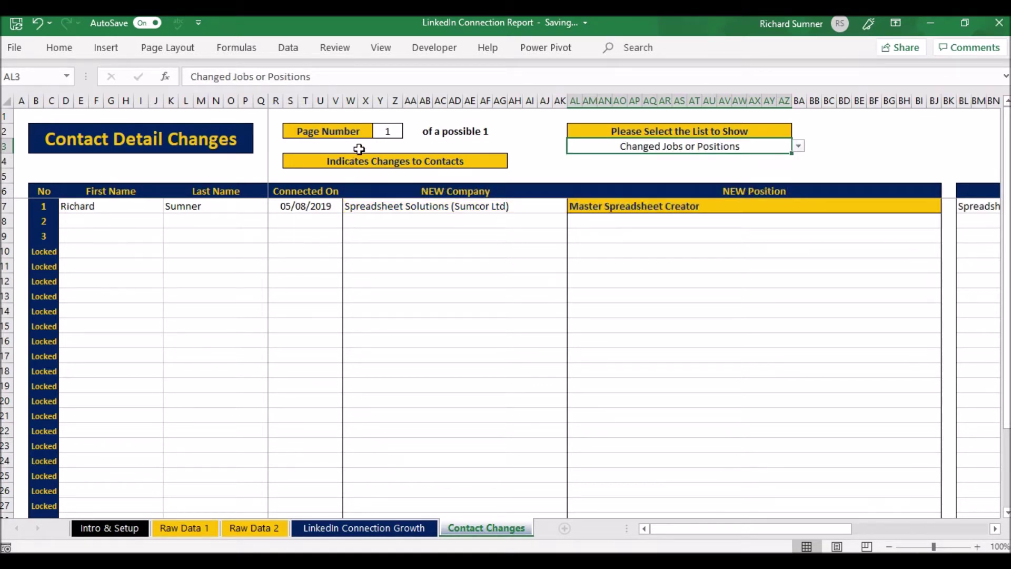
Step: Try page number 2 of the contact changes list and set the page number back to 1
left_click(393, 132)
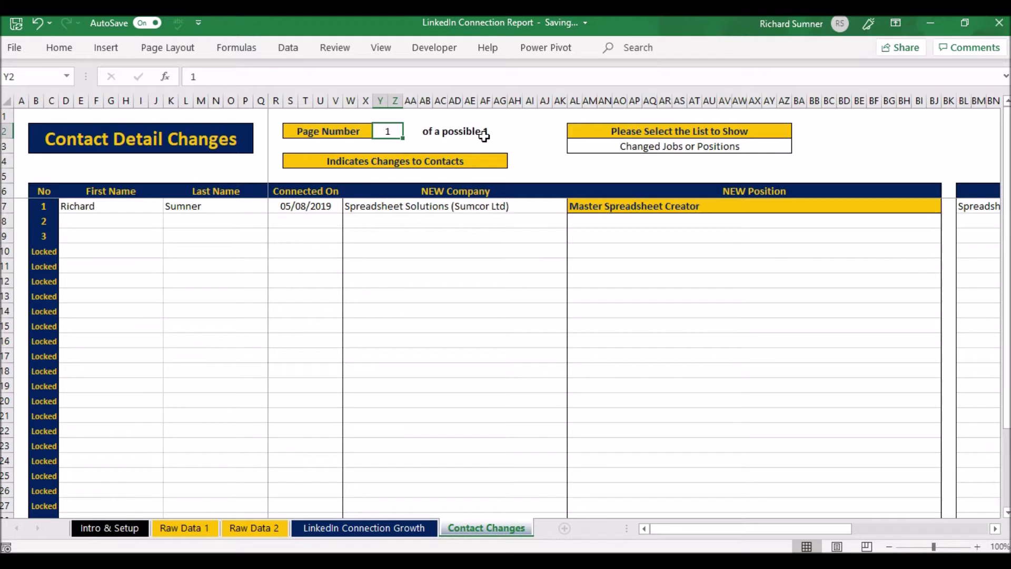
type("2")
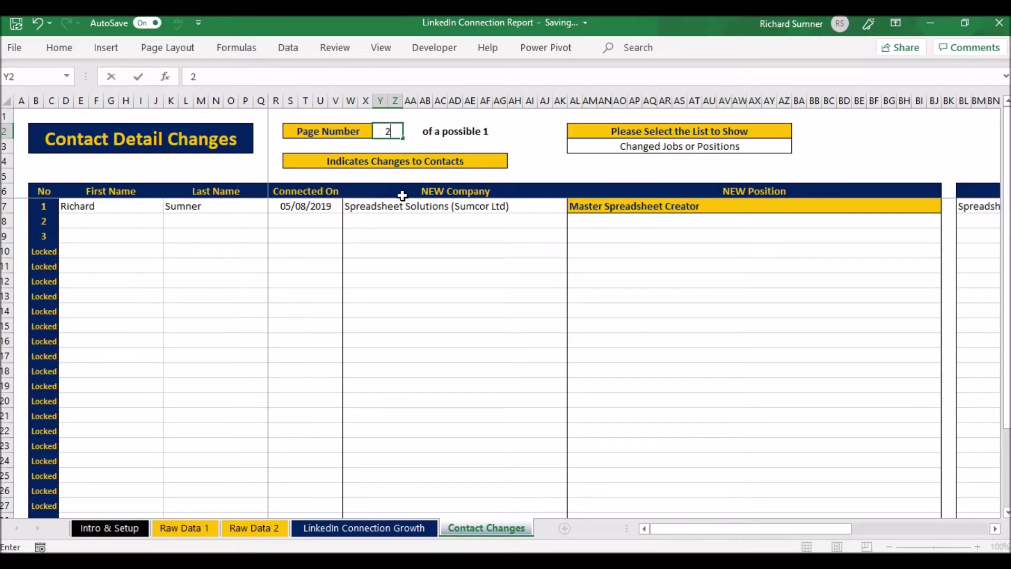
key("Return")
key("Up")
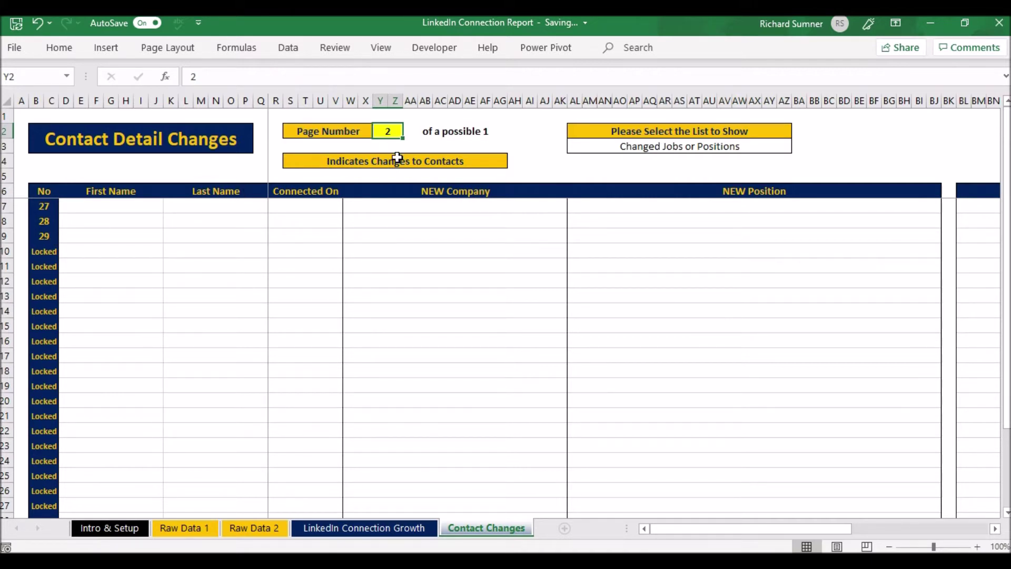
type("1")
key("Return")
key("Up")
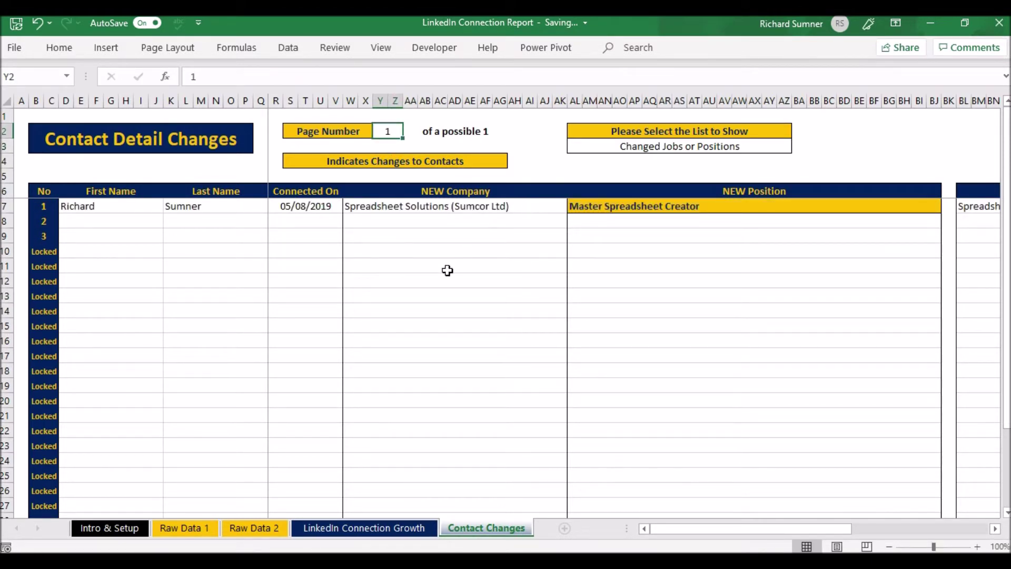
Step: Check the numbered and locked rows down to the end of the contact changes list and select cell A1
scroll(447, 271, "down", 3)
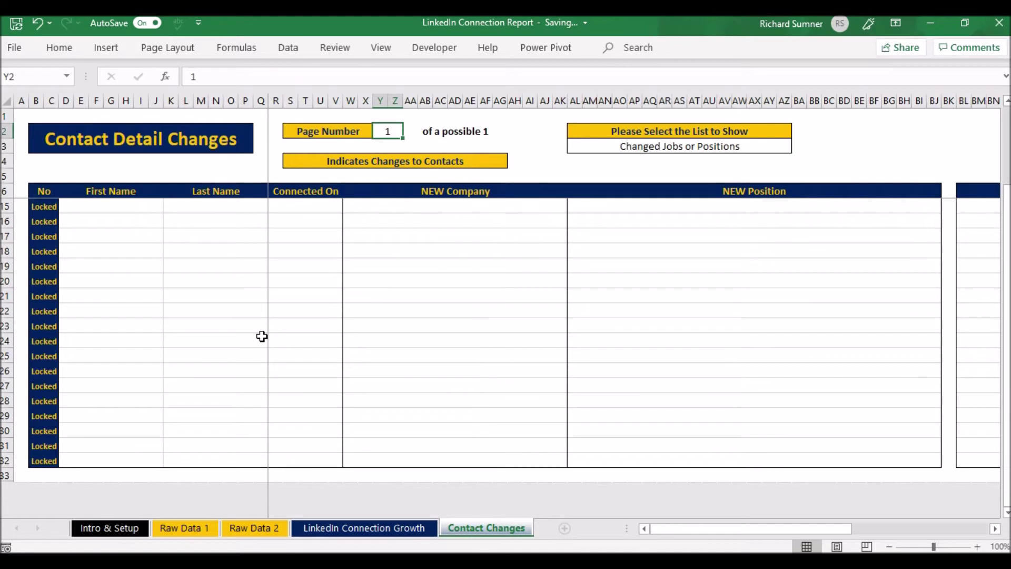
scroll(262, 336, "up", 3)
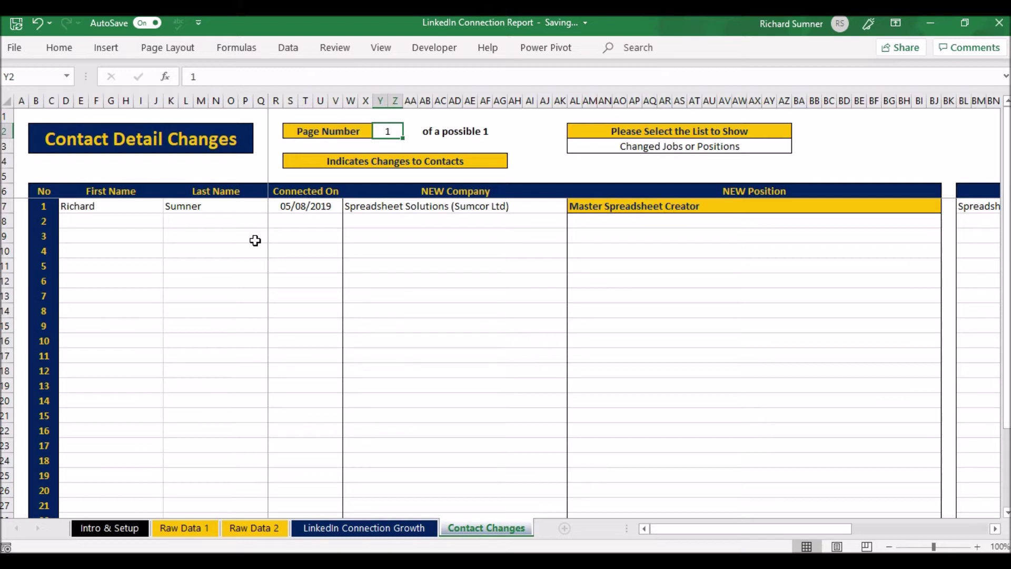
left_click(131, 115)
key("Left")
key("Left")
key("Left")
key("Left")
key("Left")
key("Left")
key("Left")
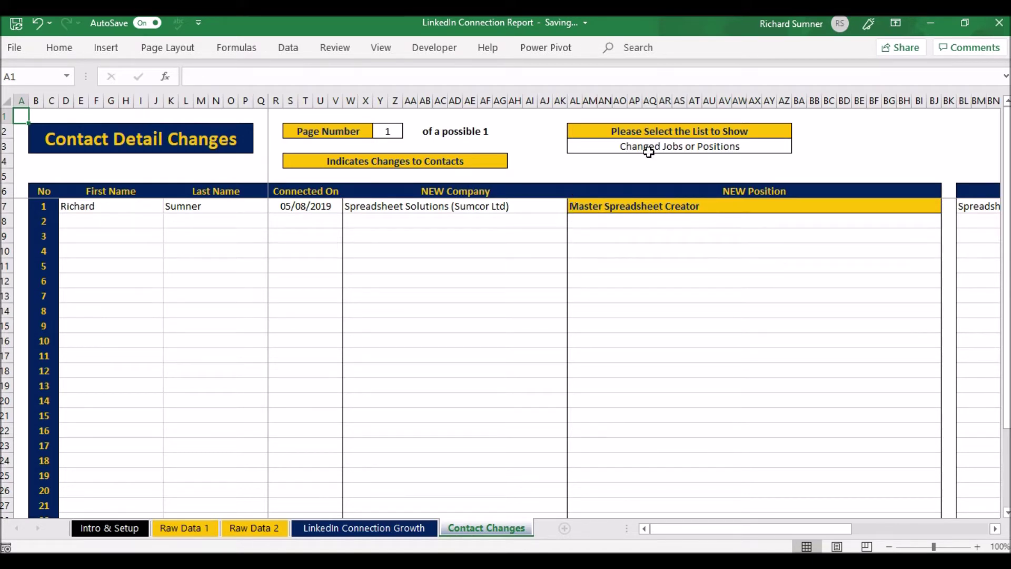
Step: Set the list to show to Removed Contacts and briefly revisit the LinkedIn Connection Growth sheet
left_click(737, 147)
left_click(799, 146)
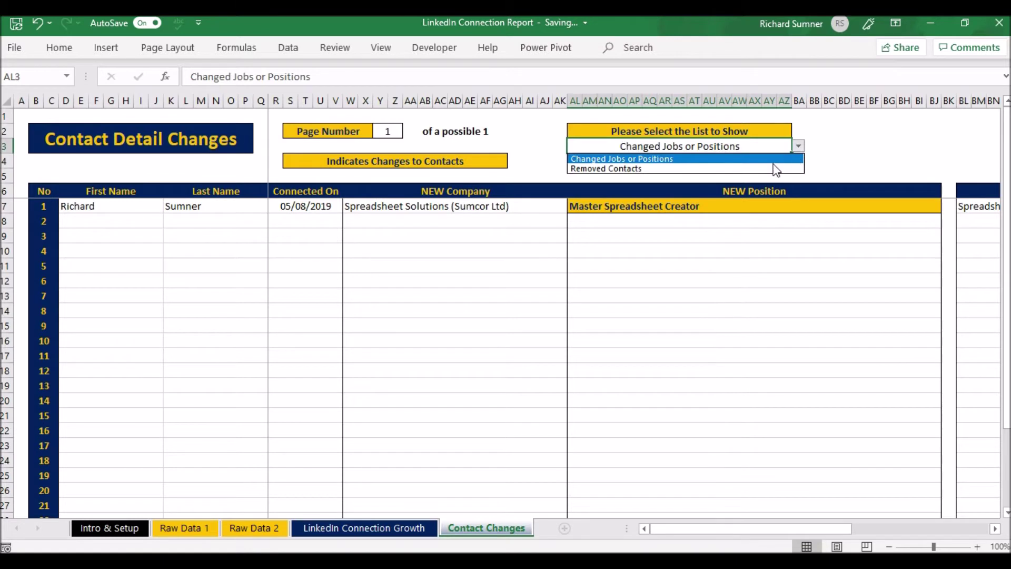
left_click(770, 166)
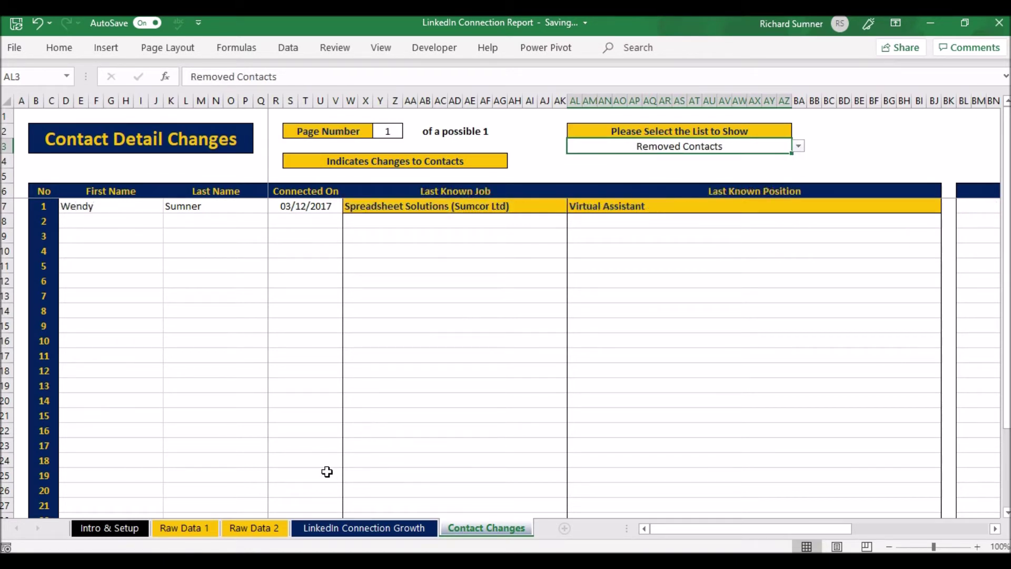
left_click(338, 529)
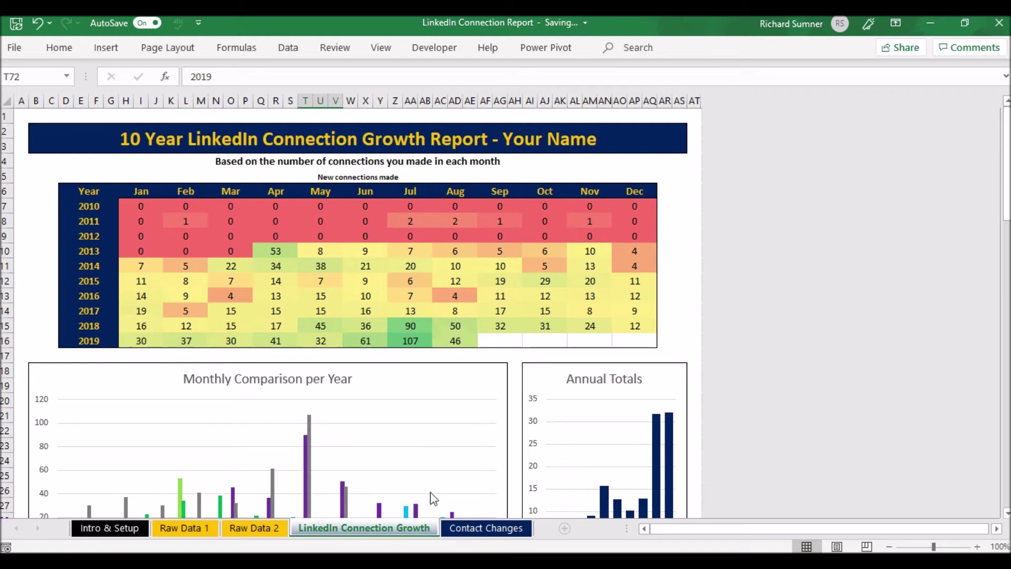
left_click(501, 532)
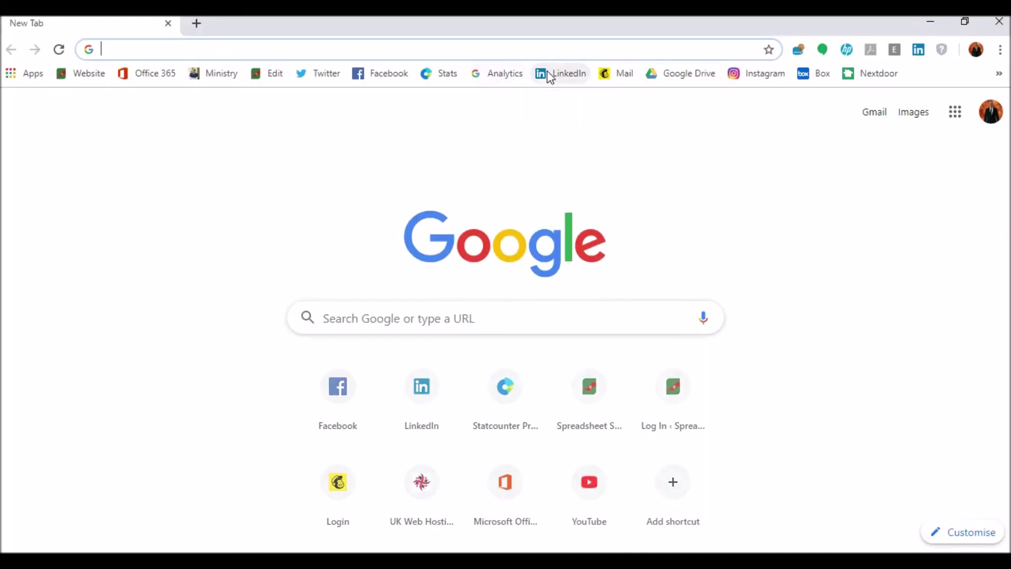
Step: Switch to Chrome and open Download your data under How LinkedIn uses your data in LinkedIn's Settings & Privacy
left_click(550, 76)
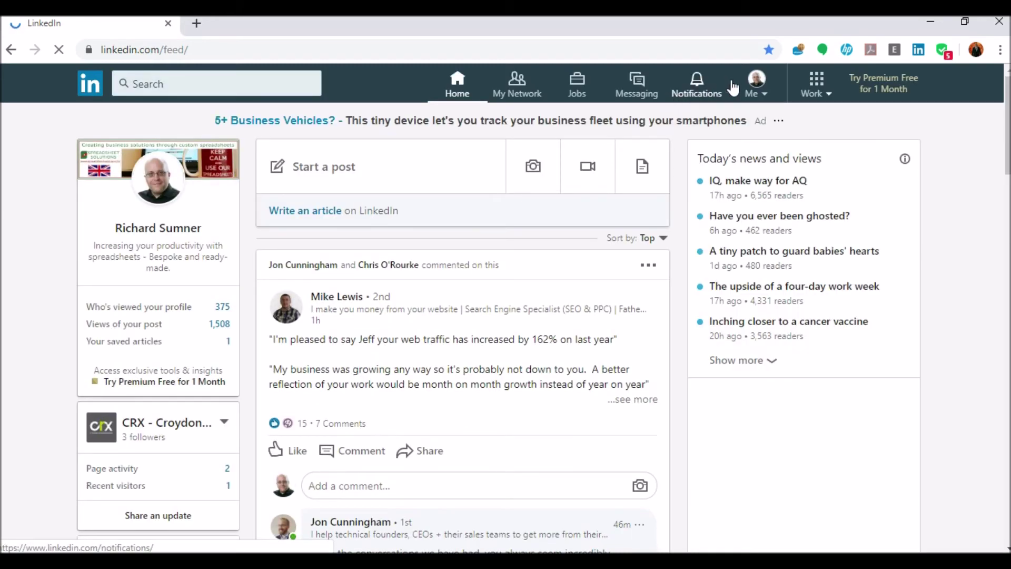
left_click(756, 87)
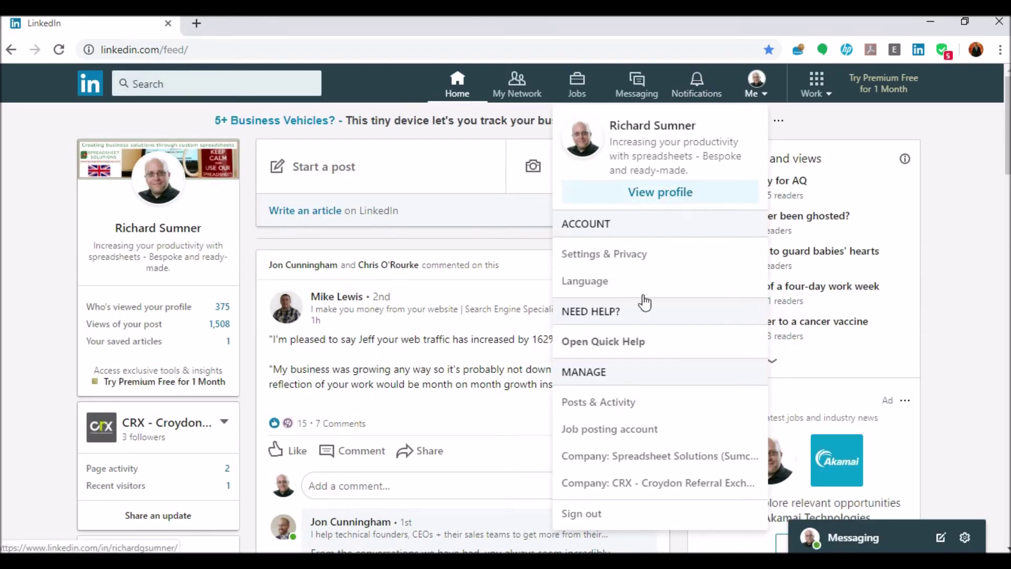
left_click(611, 254)
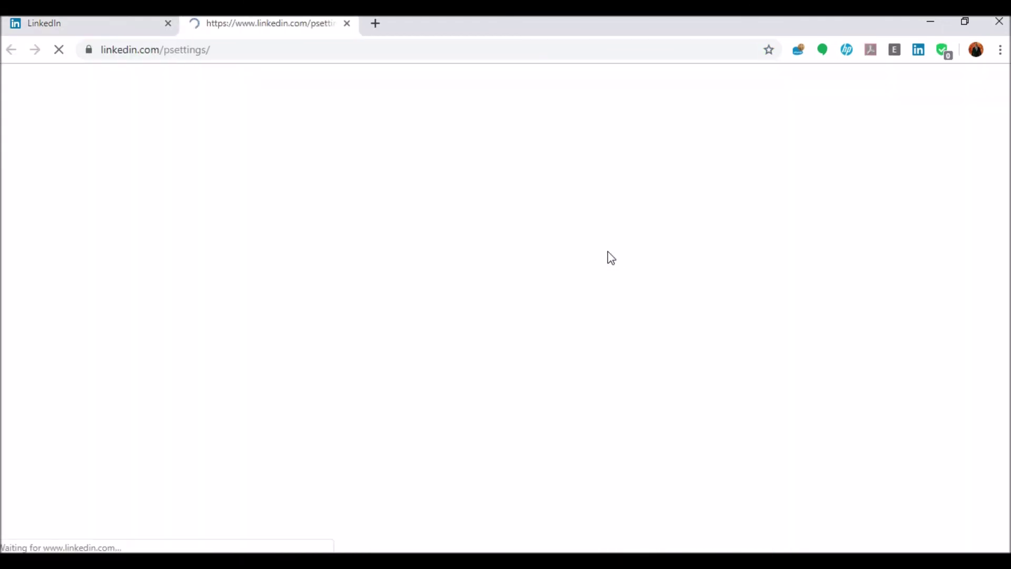
scroll(210, 298, "down", 4)
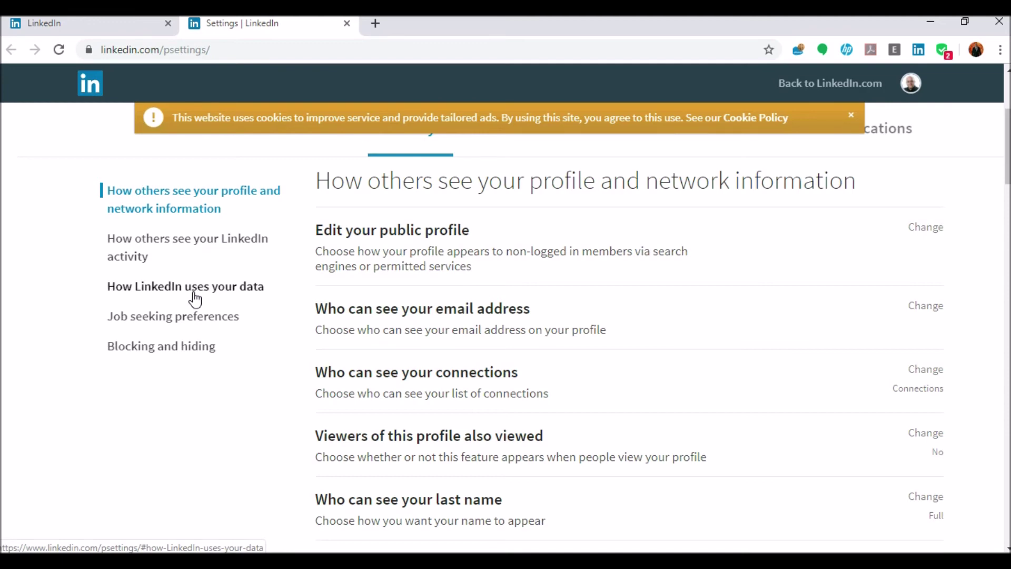
left_click(195, 295)
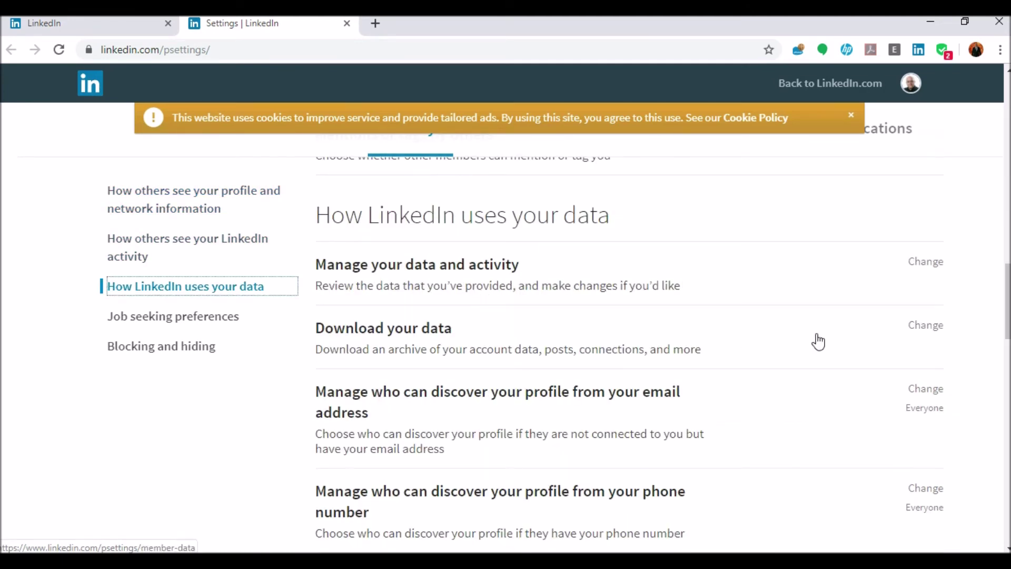
left_click(425, 333)
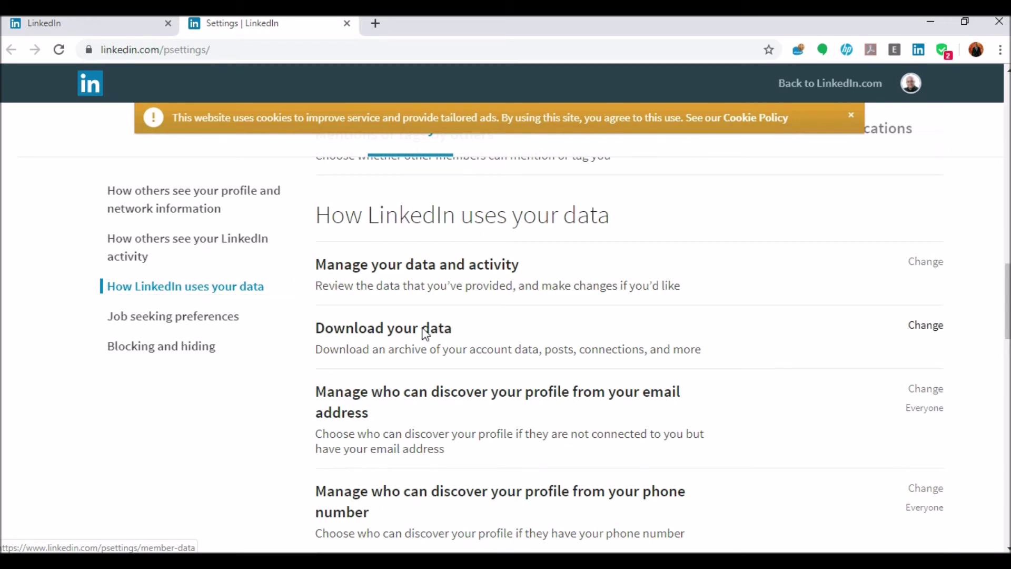
left_click(425, 333)
Step: Try to request an archive of only the Connections data, dismissing the password prompt and closing the export page
scroll(425, 333, "down", 4)
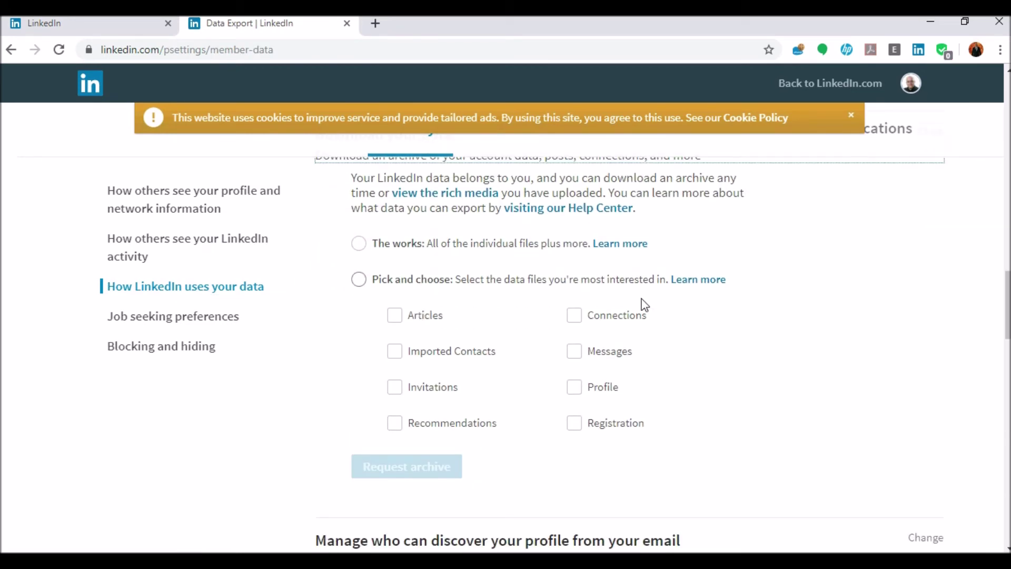
left_click(574, 315)
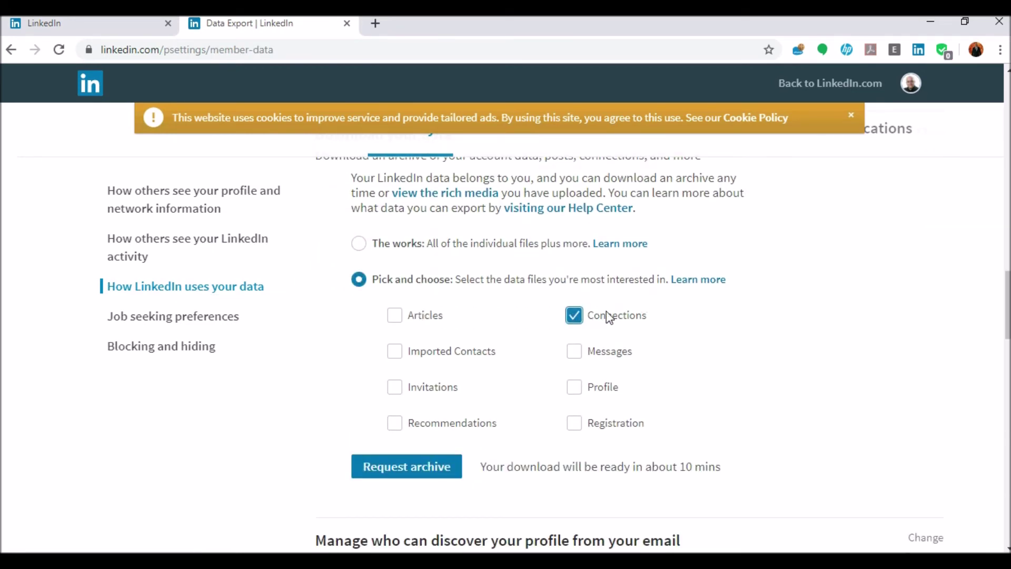
scroll(592, 336, "down", 2)
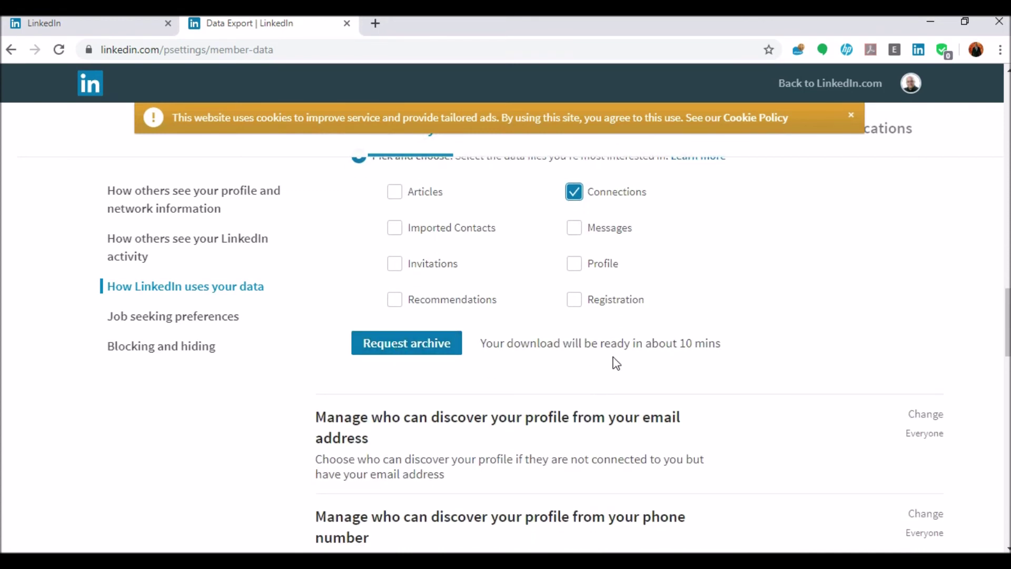
left_click(415, 348)
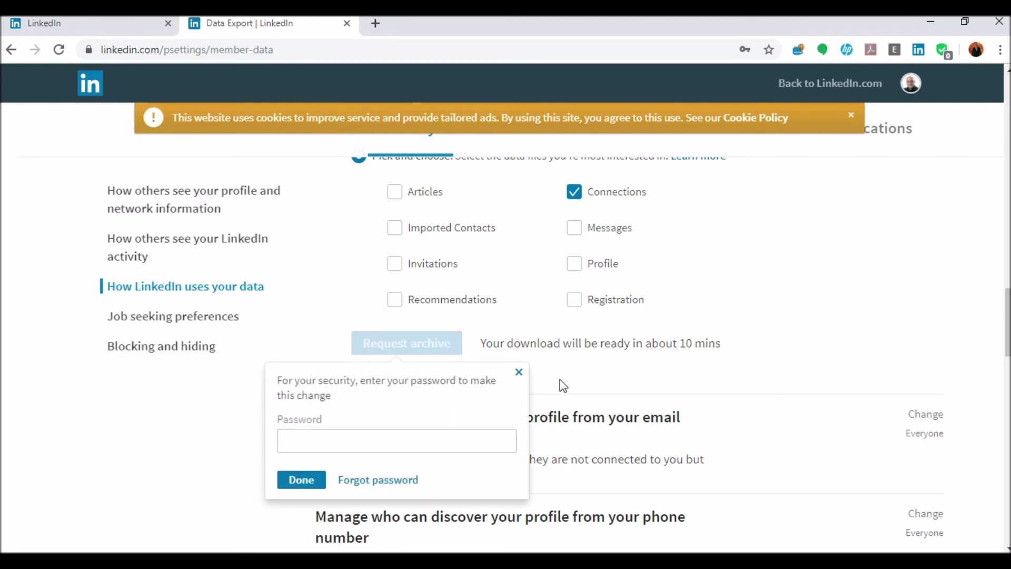
left_click(519, 373)
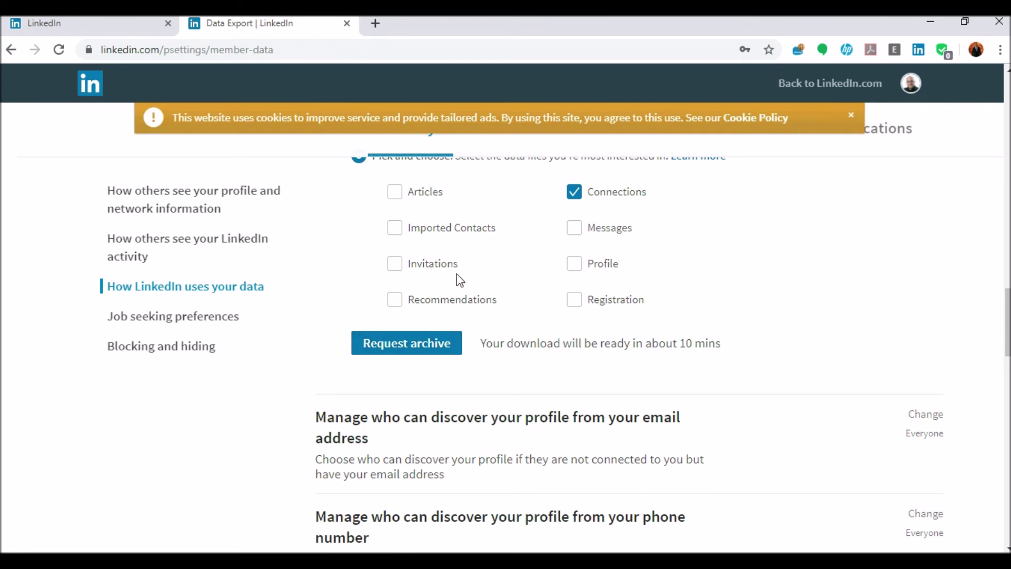
left_click(346, 23)
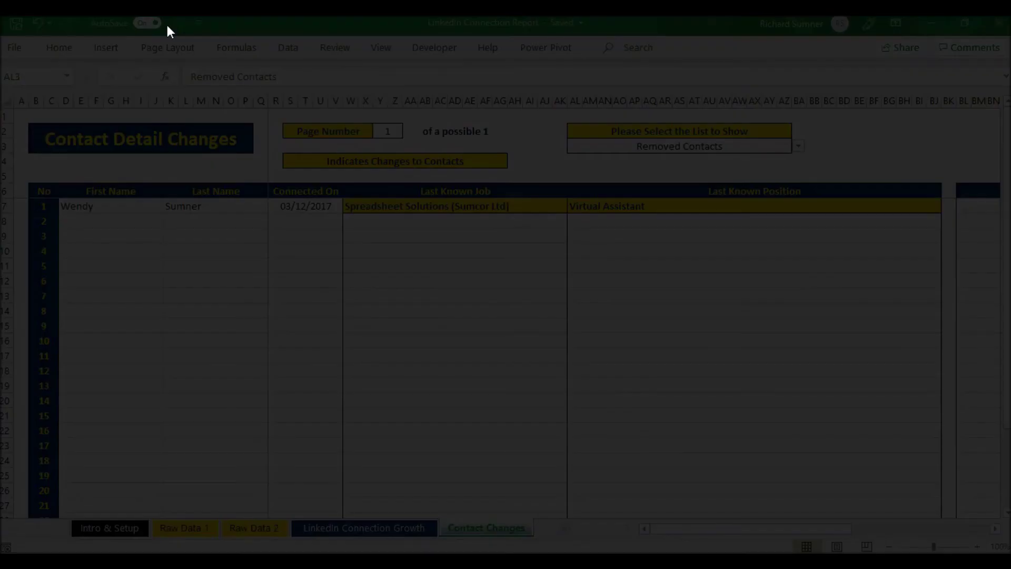